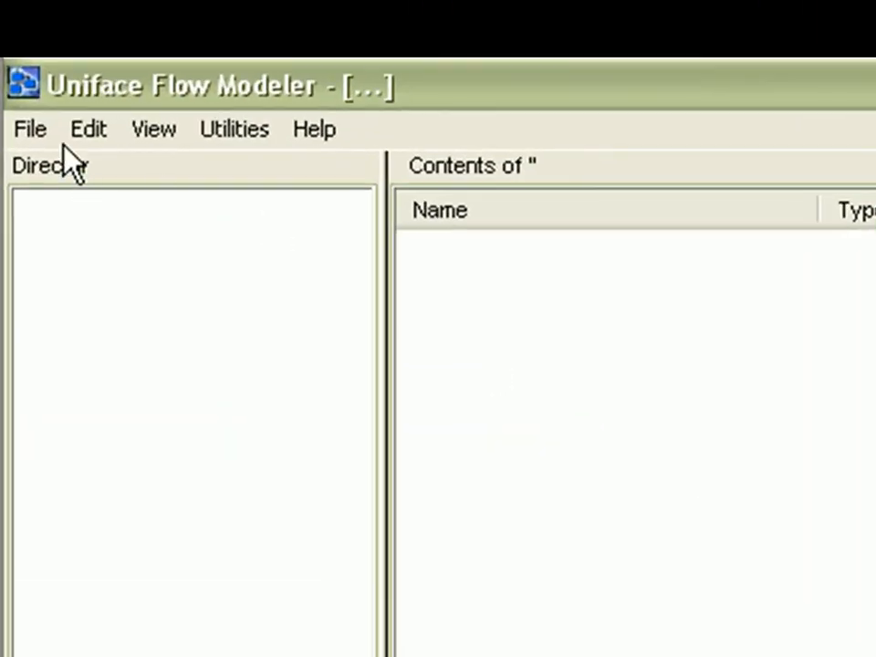
Create a new organization package and rename it to Organization Package.
left_click(33, 133)
mouse_move(137, 170)
left_click(383, 208)
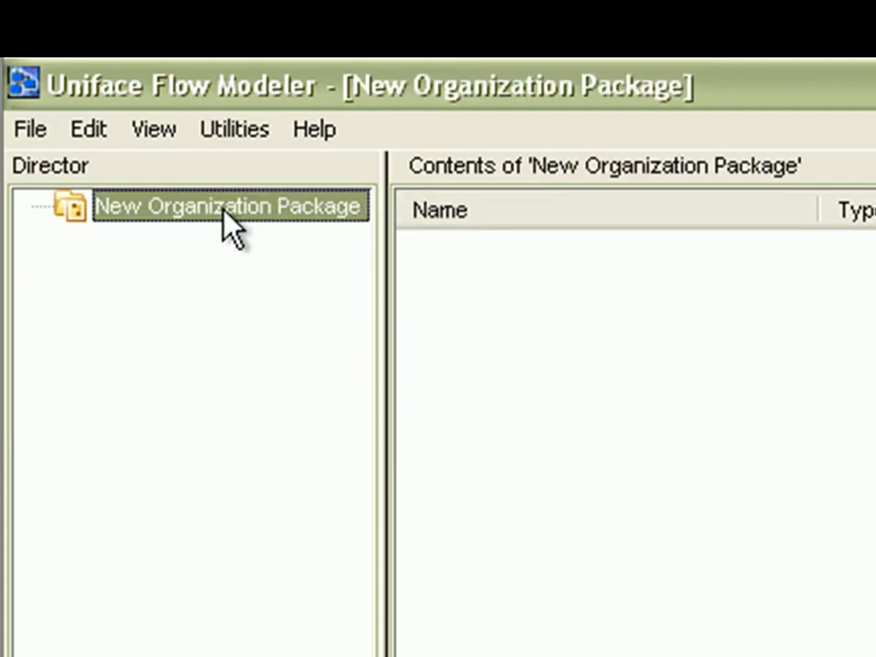
left_click(148, 205)
left_click(144, 205)
key("BackSpace")
key("BackSpace")
key("BackSpace")
key("BackSpace")
key("Return")
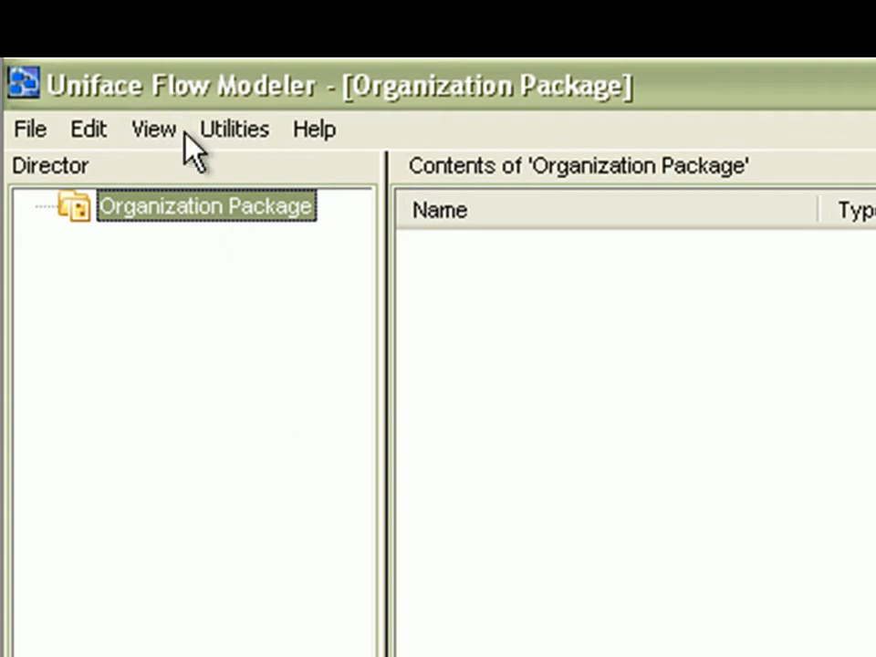
Create an organization inside Organization Package and name it ACME Organization.
right_click(220, 209)
mouse_move(288, 239)
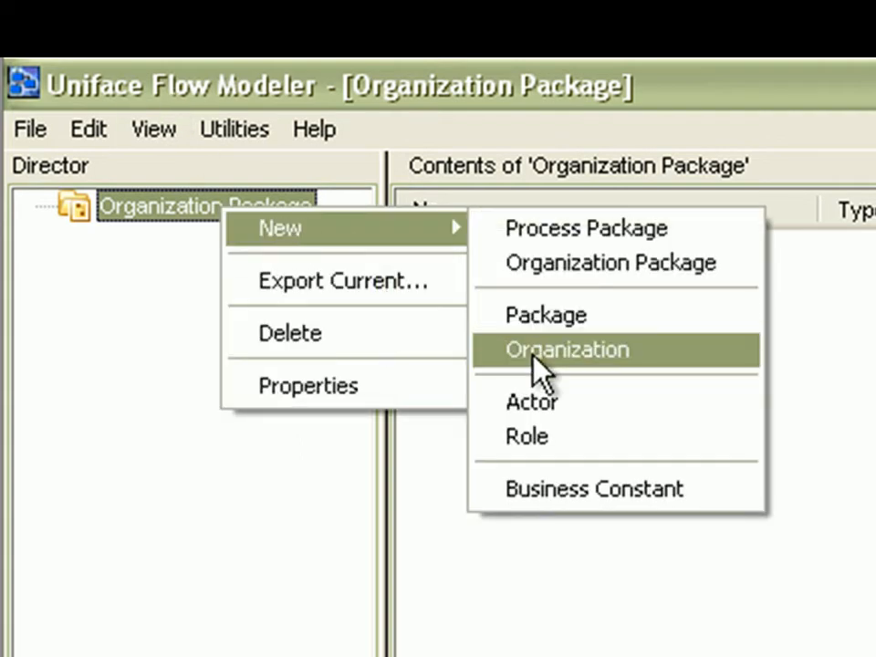
left_click(534, 351)
left_click(456, 249)
left_click(500, 256)
key("Home")
key("Delete")
key("Delete")
key("Delete")
key("Delete")
type("ACME")
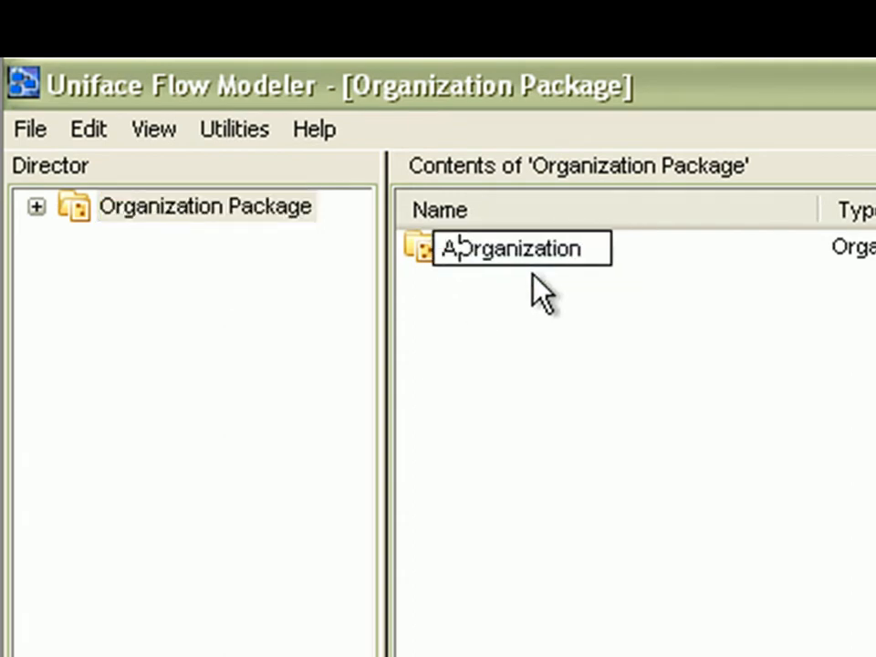
left_click(537, 356)
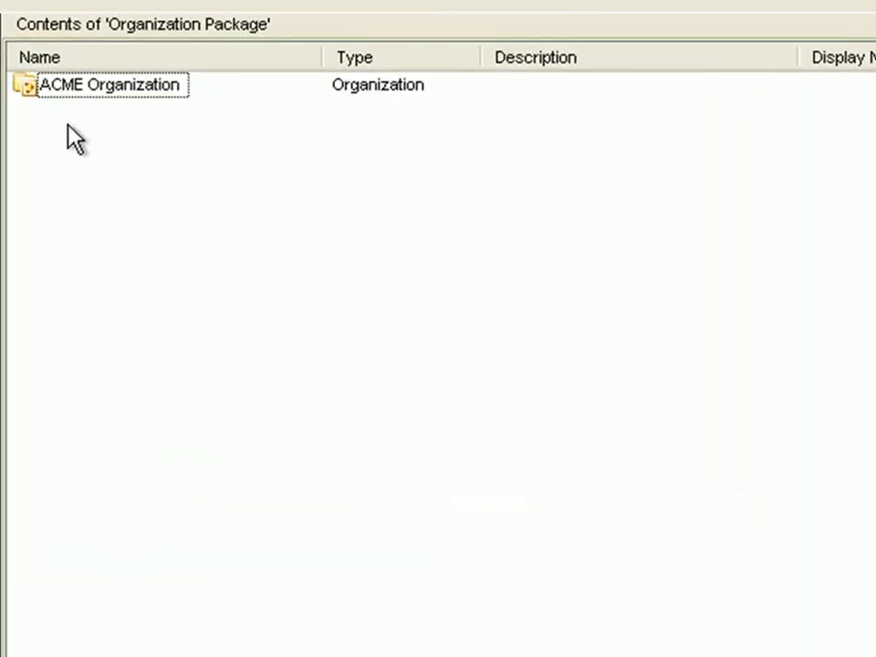
Open the ACME Organization model and place a unit named Sales below and to the left of the organization shape.
double_click(28, 89)
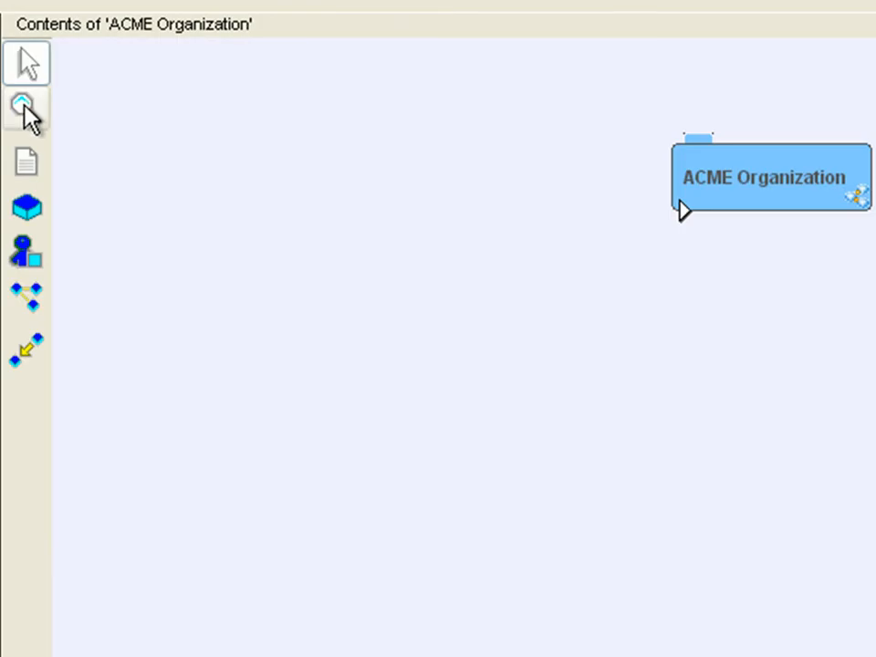
left_click(26, 208)
left_click(430, 306)
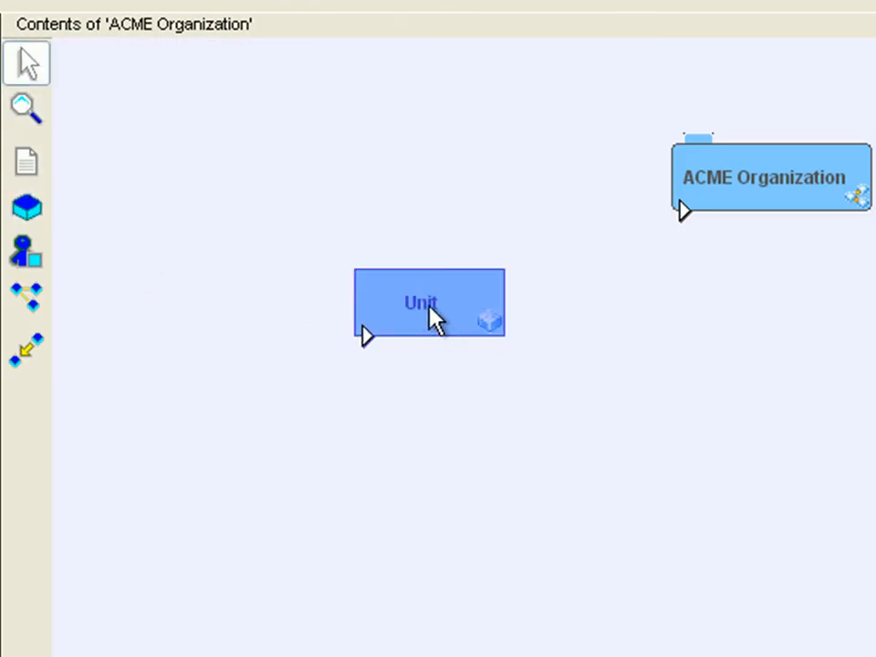
type("Sales")
Add two more units named Finance and Warehouse in a row to the right of Sales.
left_click(32, 210)
left_click(712, 338)
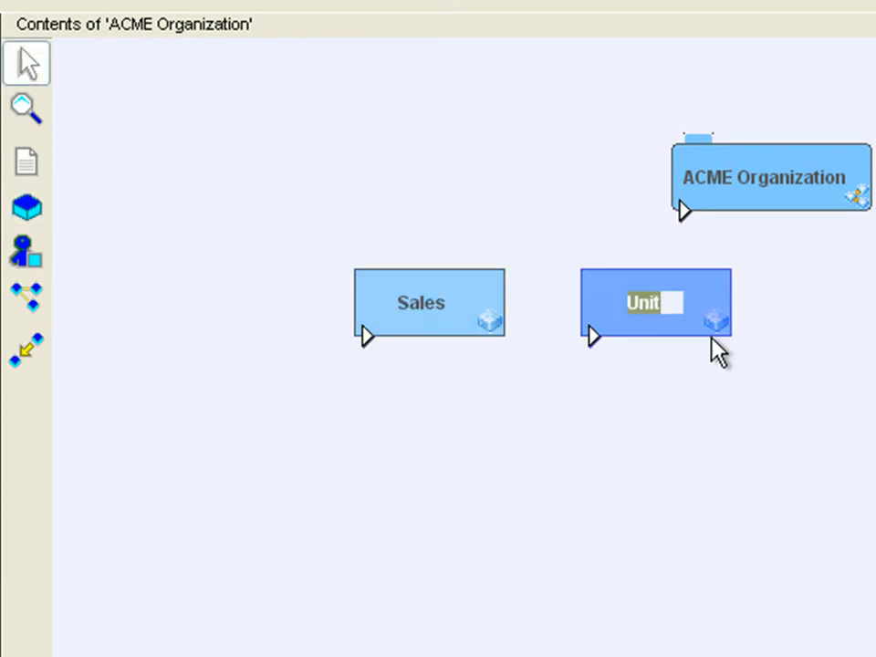
type("Finance")
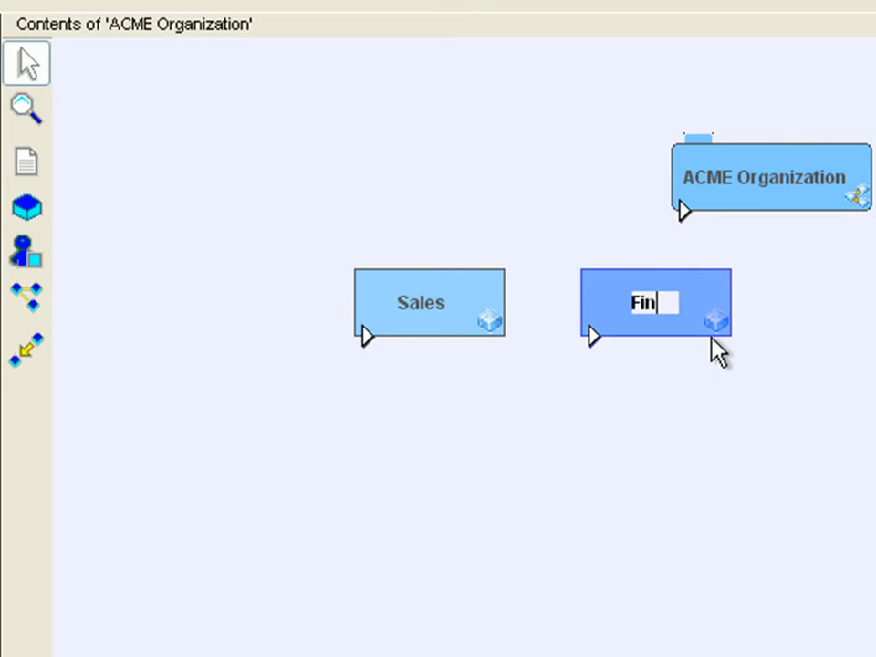
left_click(629, 419)
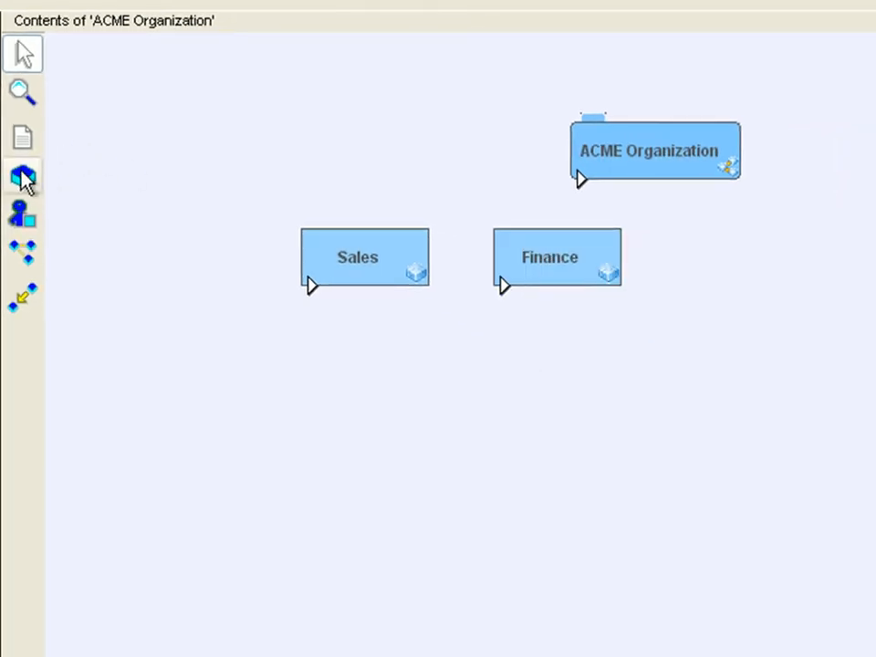
left_click(25, 178)
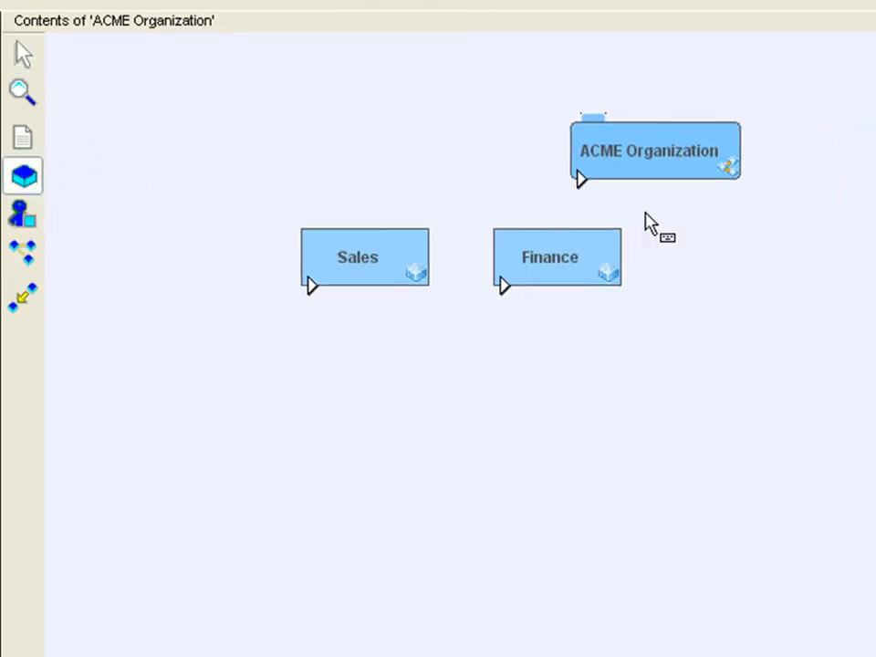
left_click(753, 258)
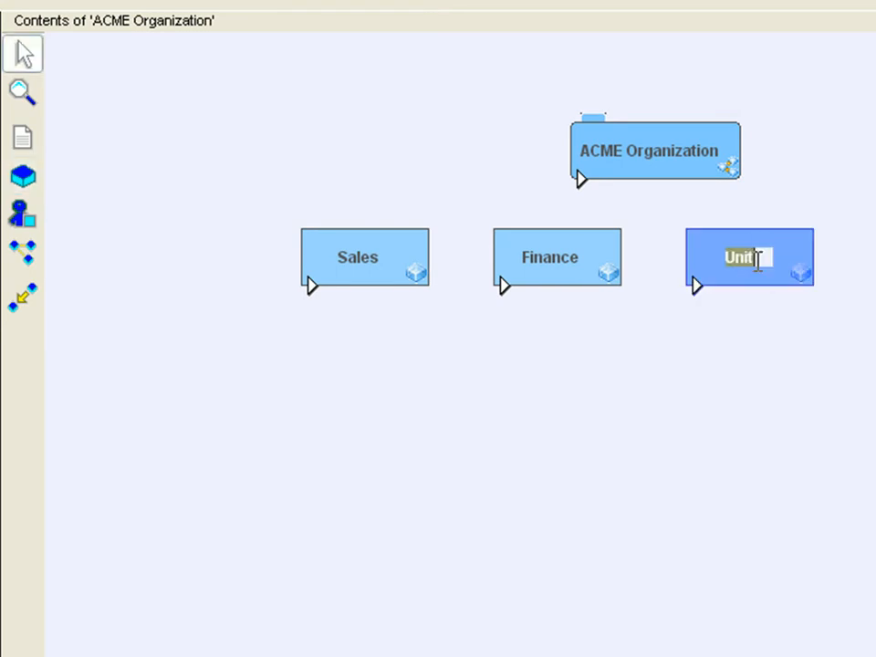
type("Warehouse")
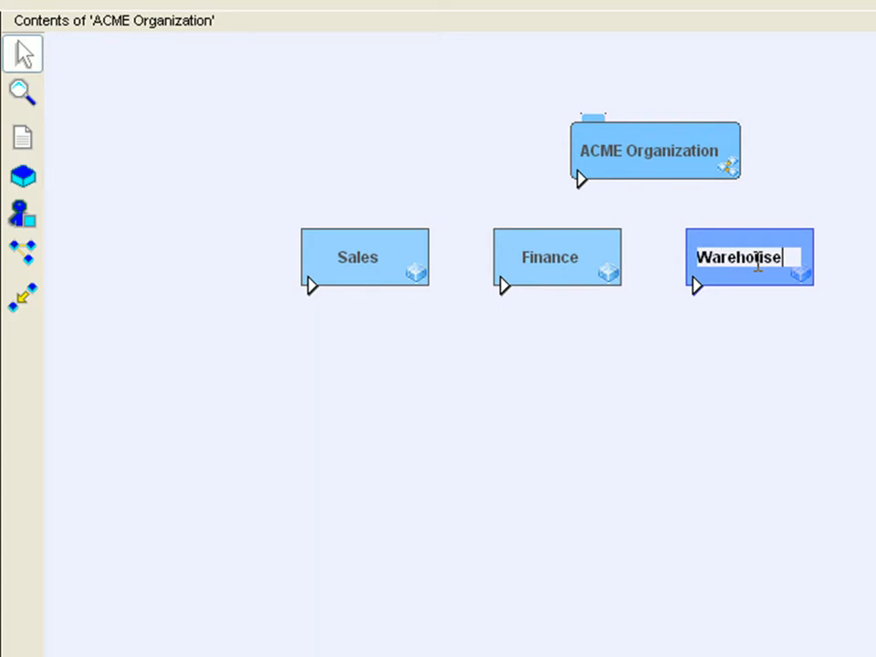
left_click(744, 310)
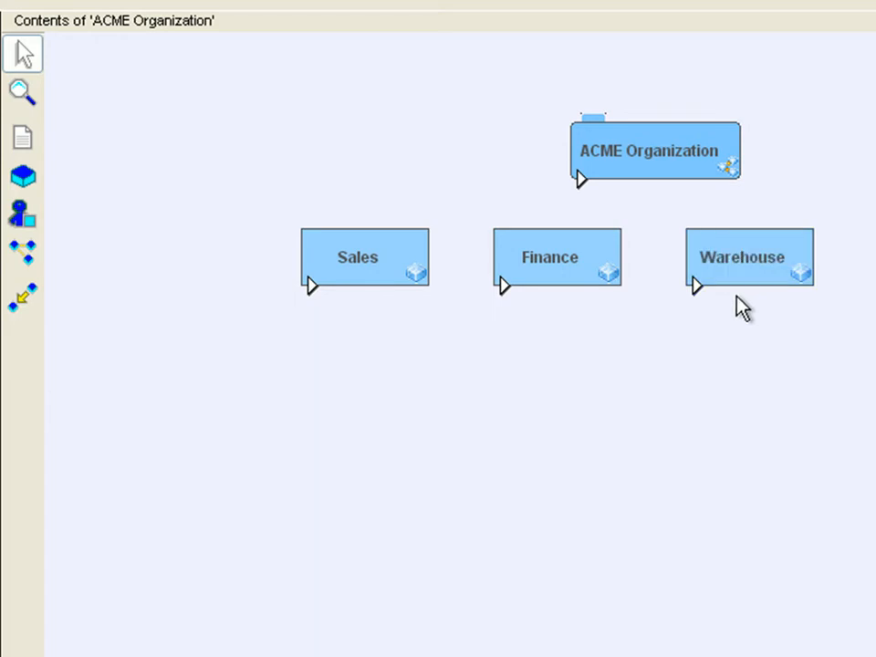
Connect the ACME Organization shape to the Warehouse, Finance and Sales units.
left_click(23, 301)
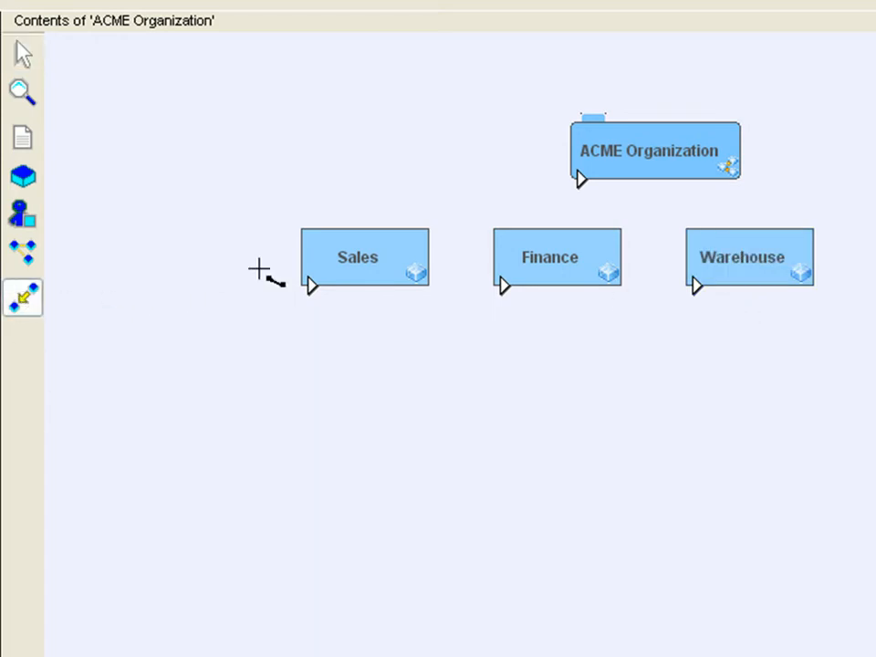
left_click_drag(673, 169, 743, 231)
left_click(24, 296)
left_click_drag(615, 174, 550, 238)
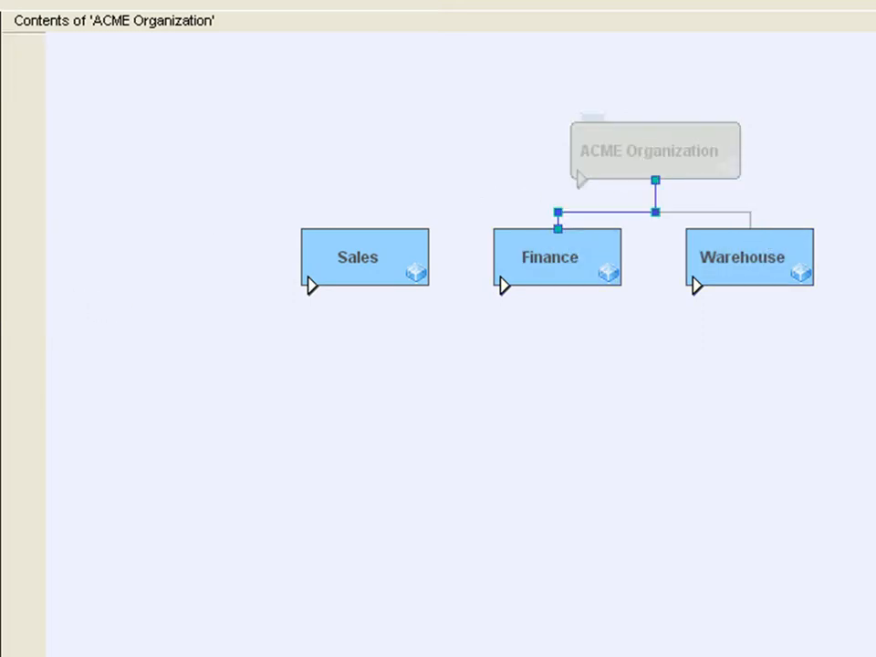
left_click(21, 300)
left_click_drag(647, 168, 378, 231)
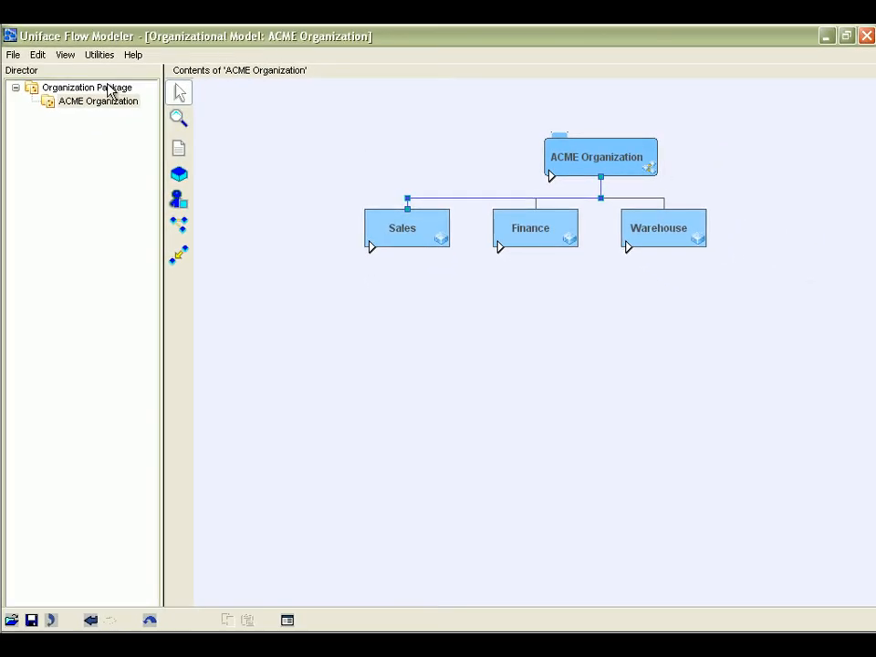
Return to the contents of Organization Package and create a package named Roles there.
left_click(107, 88)
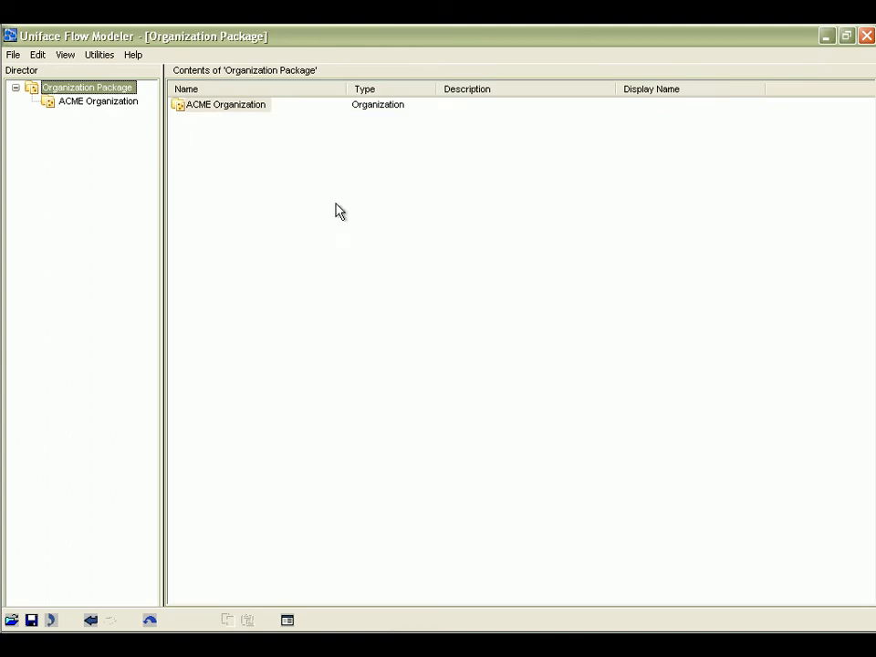
right_click(291, 179)
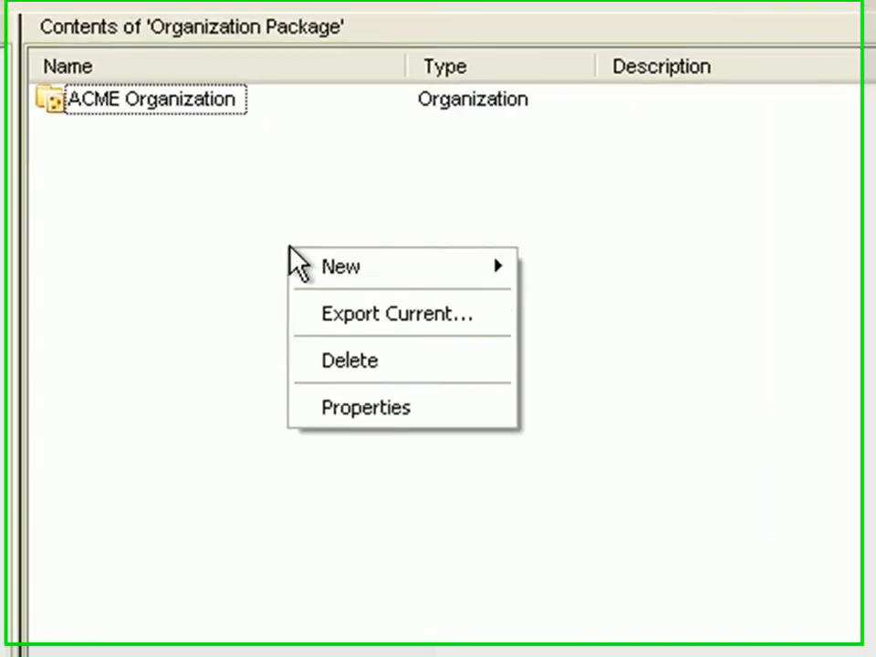
mouse_move(348, 268)
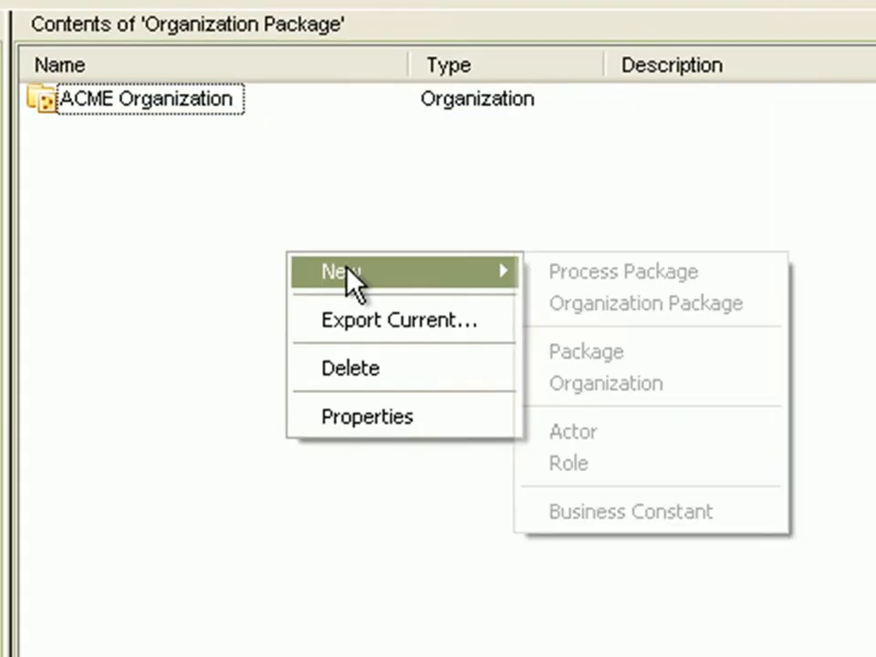
left_click(569, 352)
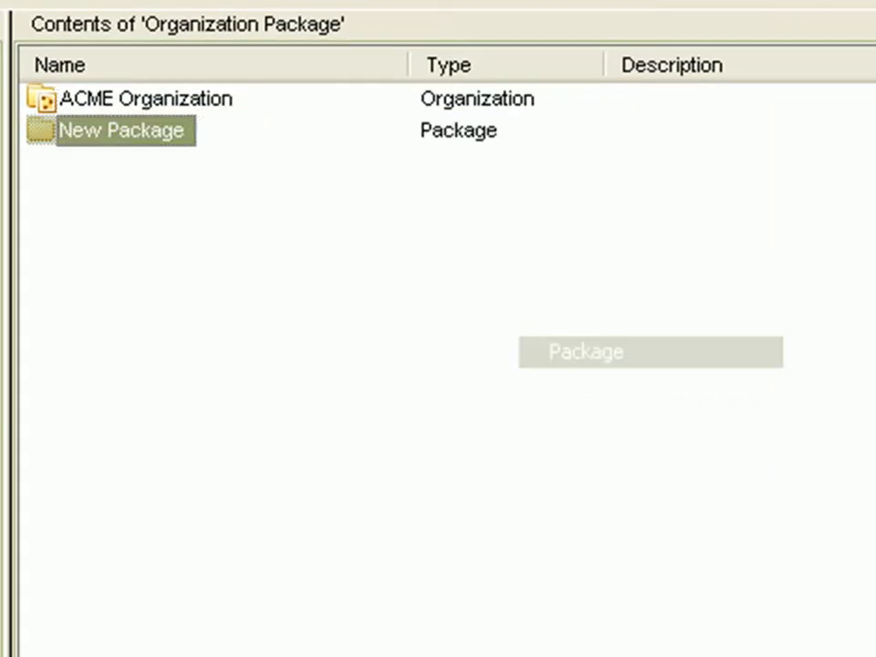
left_click(133, 137)
type("Roles")
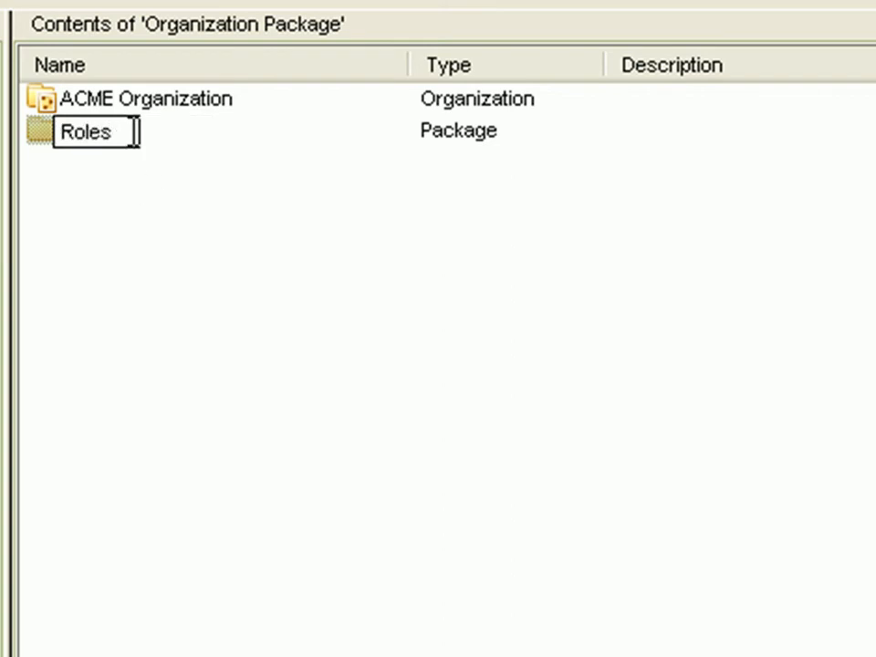
left_click(135, 191)
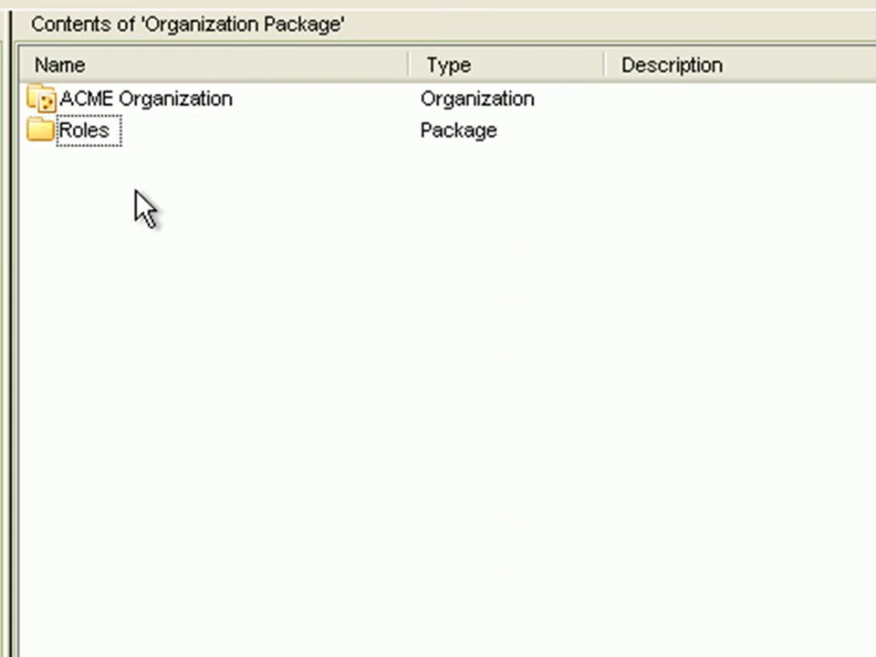
Create a second package named Actors in Organization Package.
right_click(144, 208)
mouse_move(172, 219)
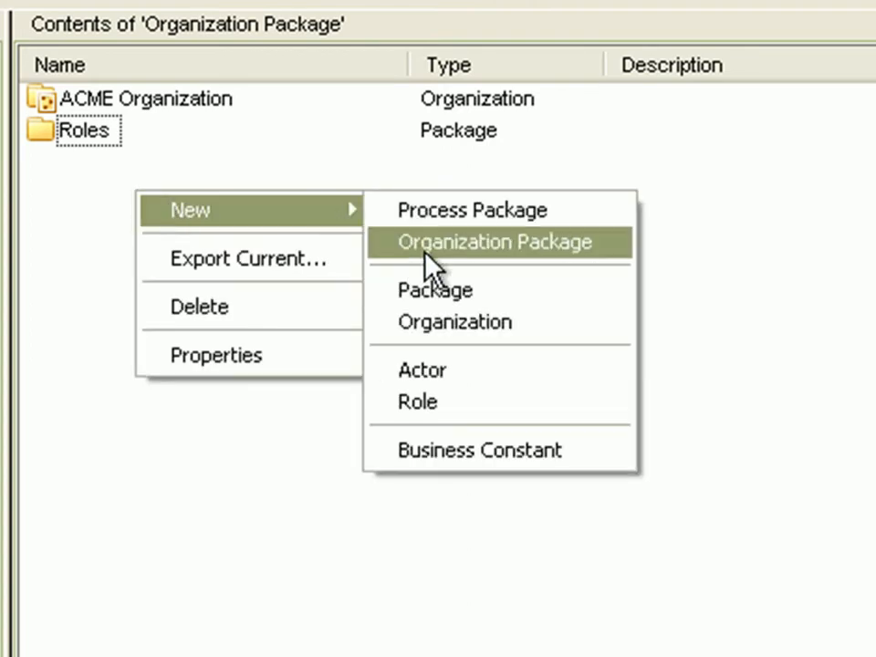
left_click(429, 292)
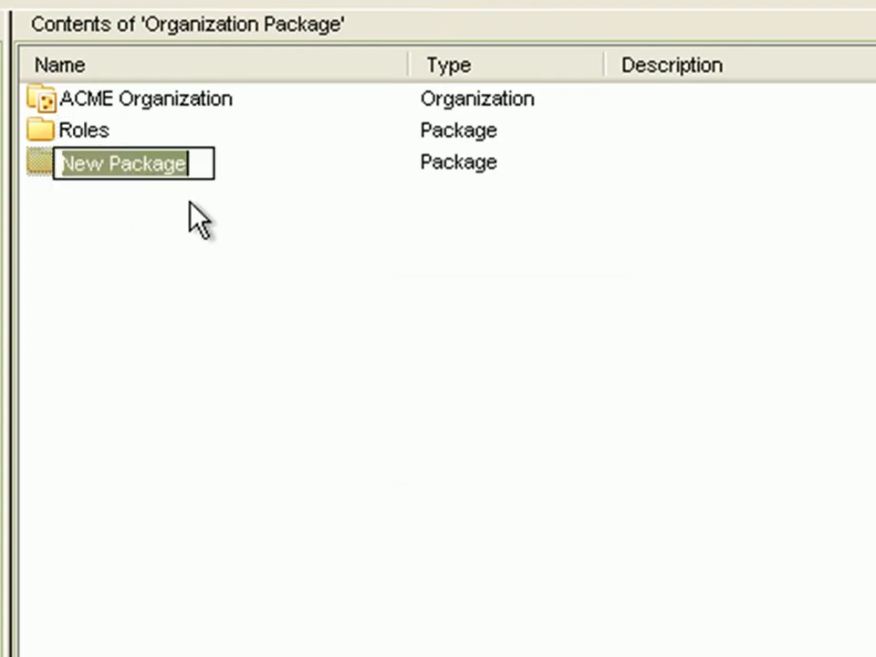
type("Actors")
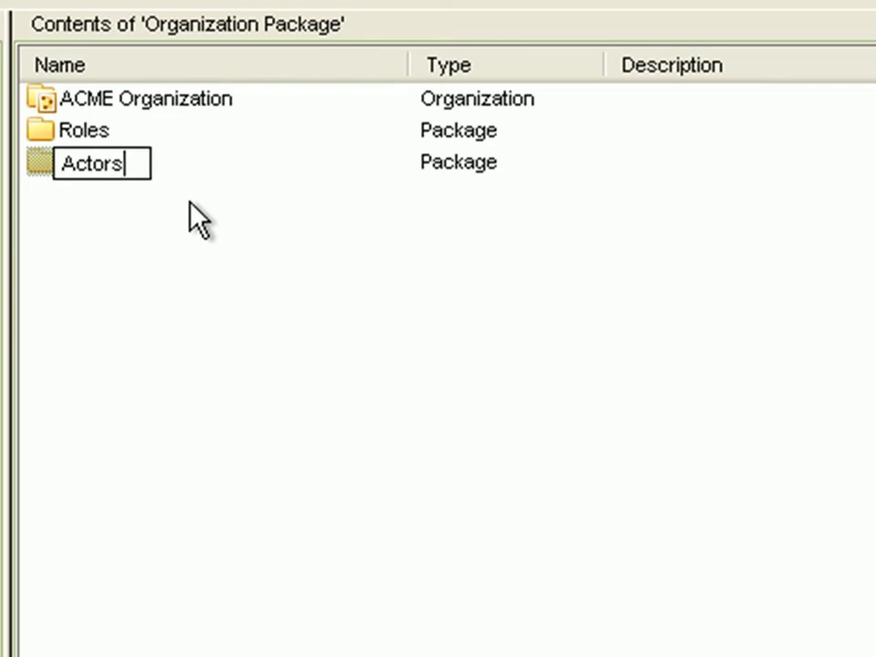
left_click(199, 221)
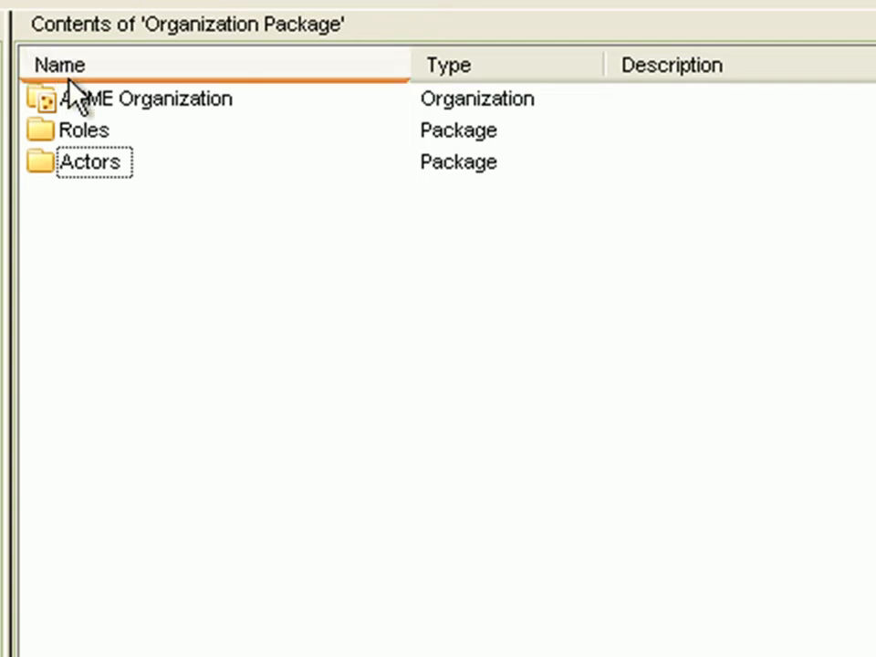
Open the Roles package and create a role named Sales Representative in it.
double_click(51, 128)
right_click(232, 196)
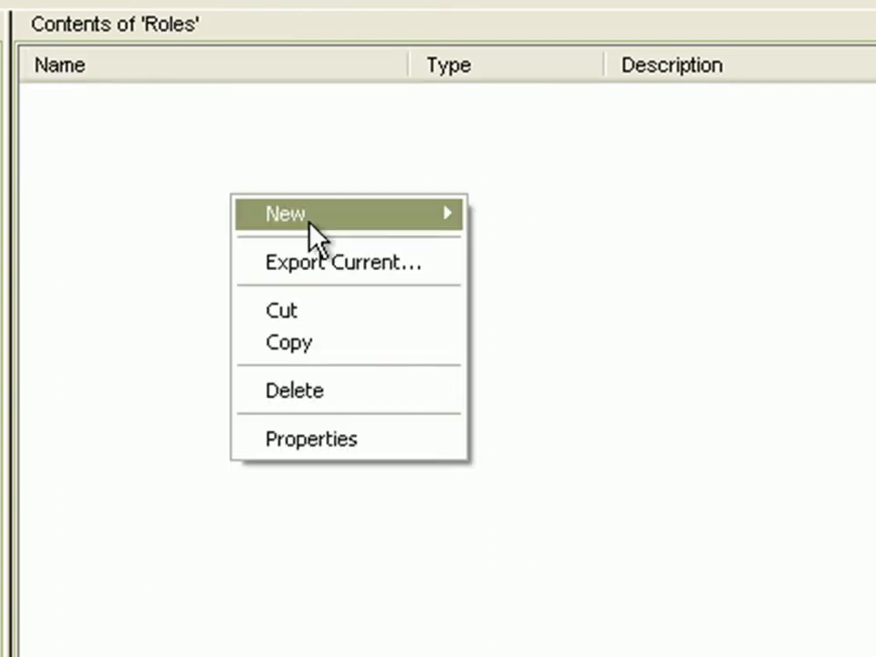
mouse_move(364, 219)
left_click(531, 406)
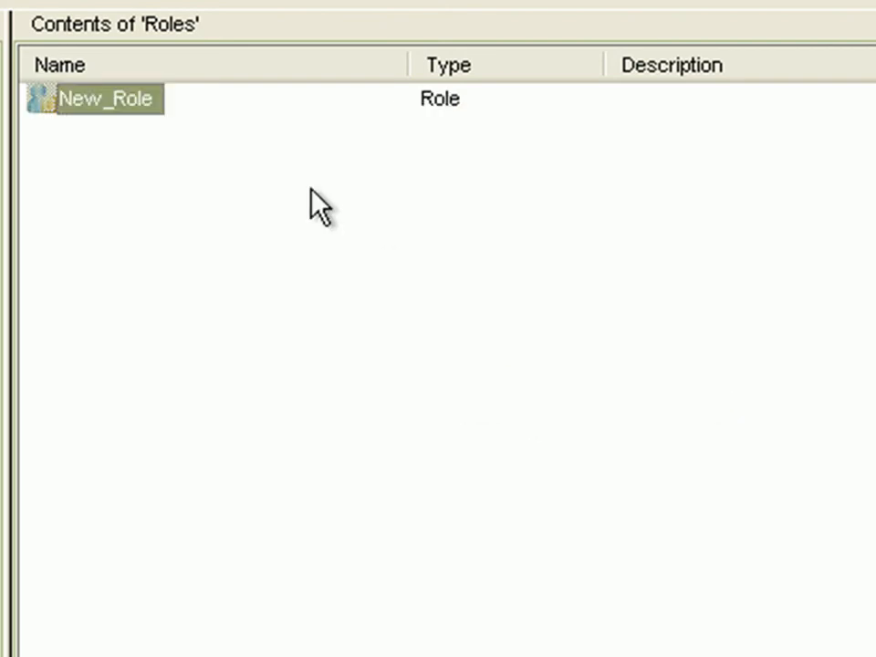
left_click(133, 103)
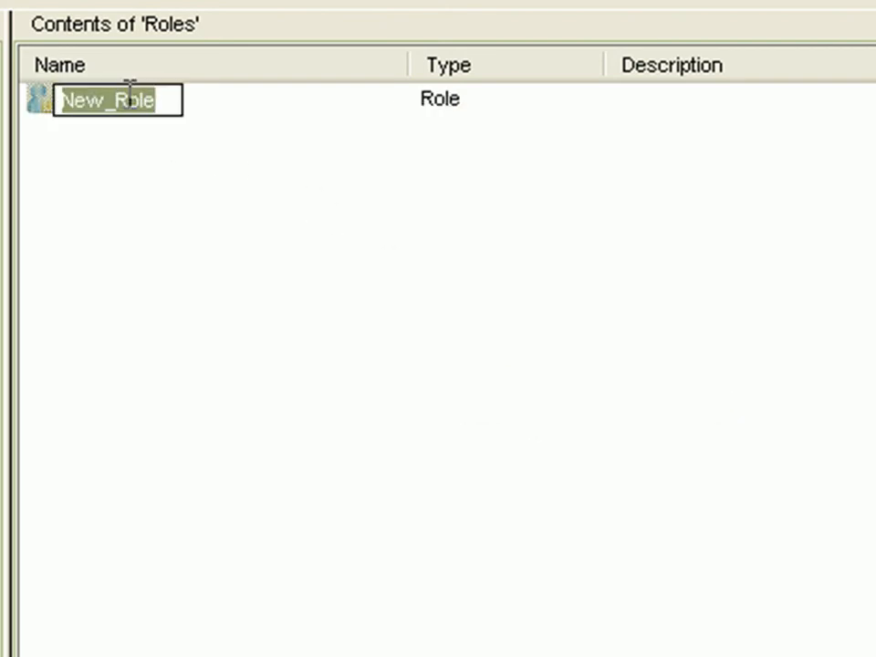
type("Sales ")
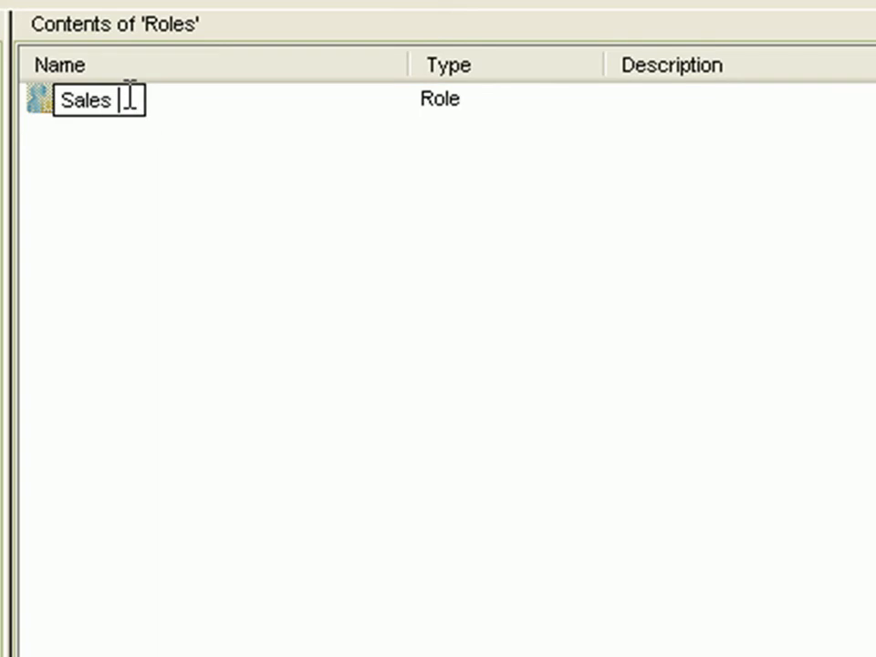
type("Representative")
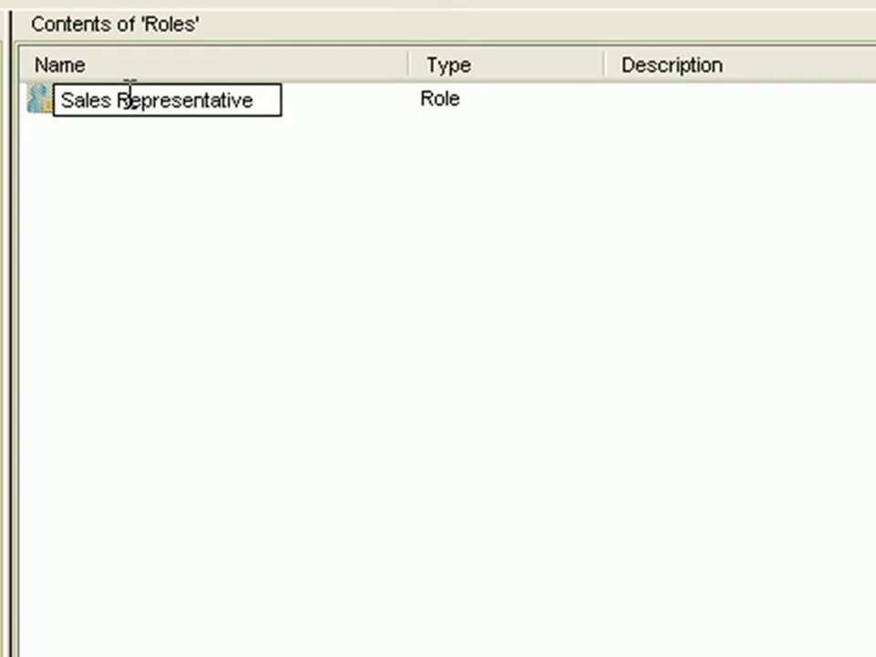
left_click(195, 156)
Create a second role named Finance Manager in the Roles package.
right_click(194, 158)
mouse_move(362, 182)
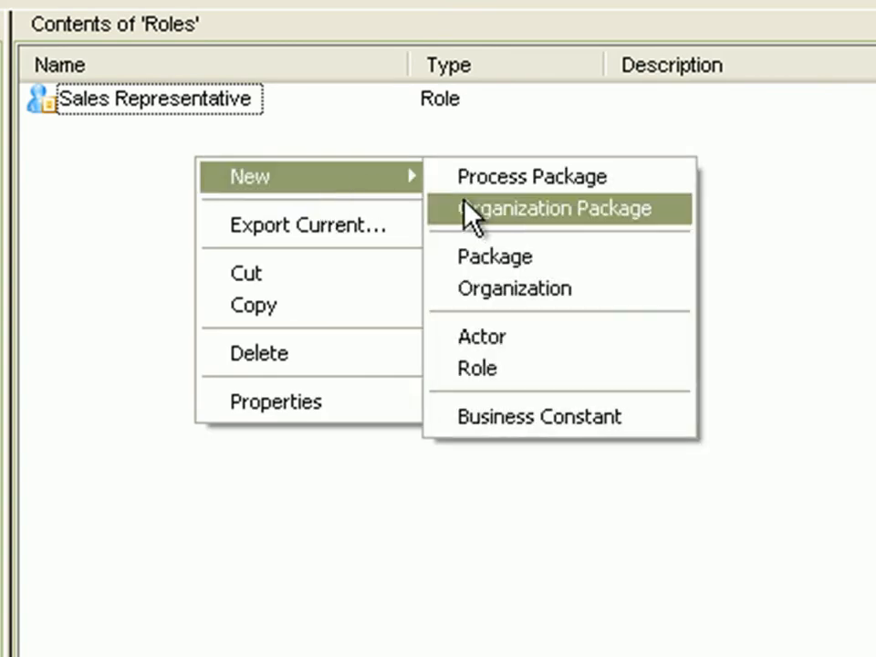
left_click(501, 367)
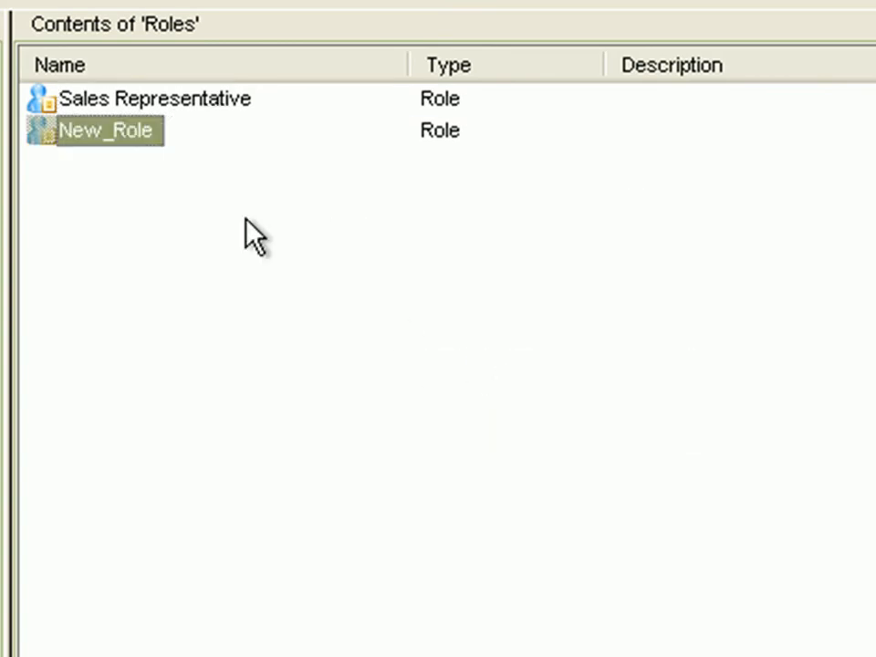
left_click(126, 130)
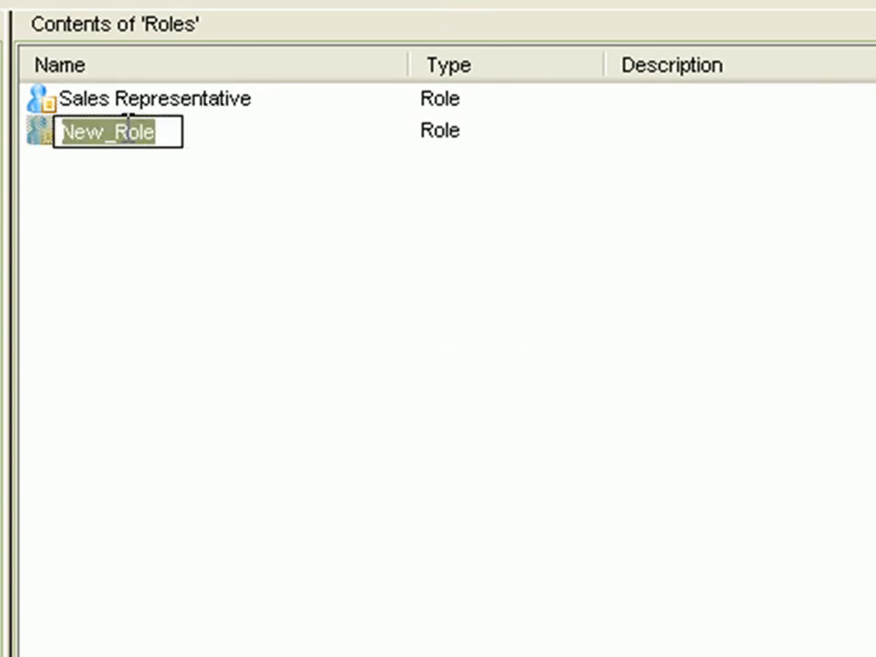
type("Finance Manager")
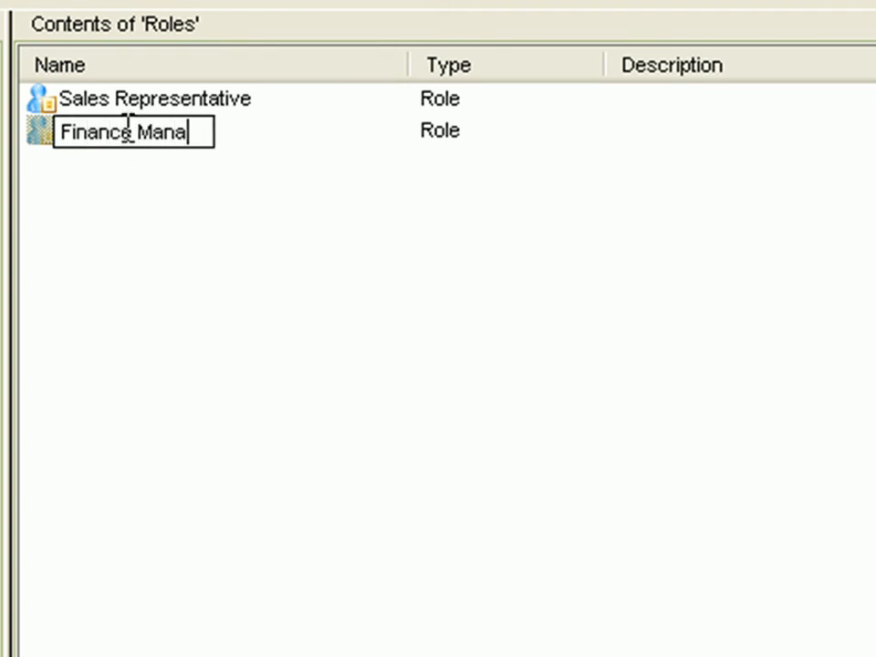
left_click(295, 273)
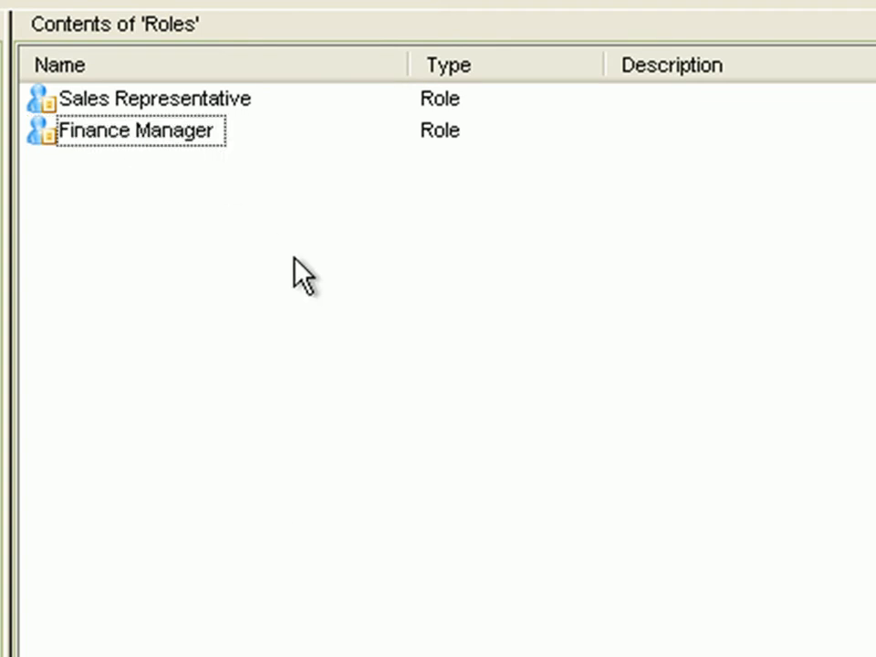
Create a third role named Warehouse Operator in the Roles package.
right_click(293, 272)
mouse_move(383, 303)
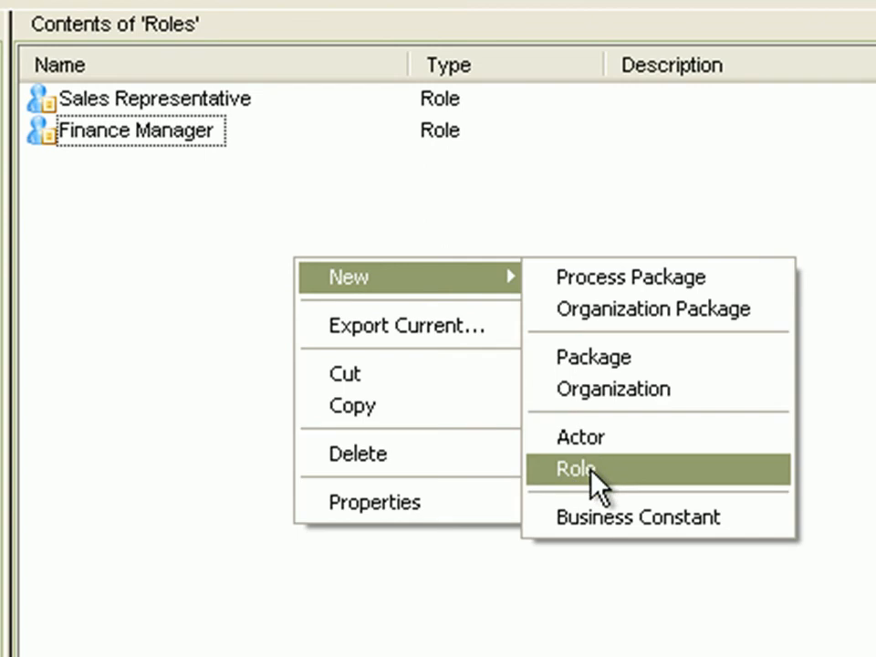
left_click(589, 464)
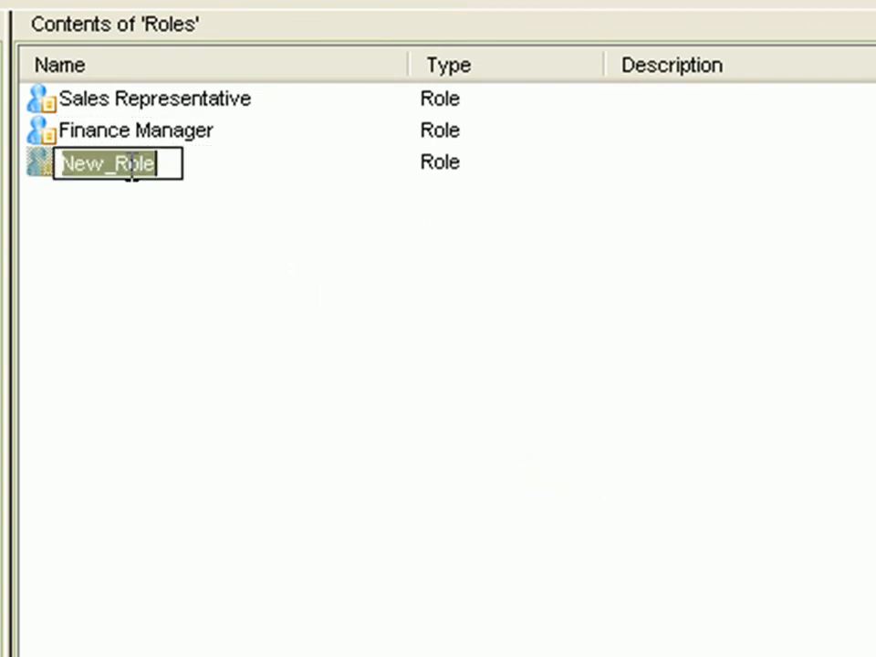
type("Warehouse Opera")
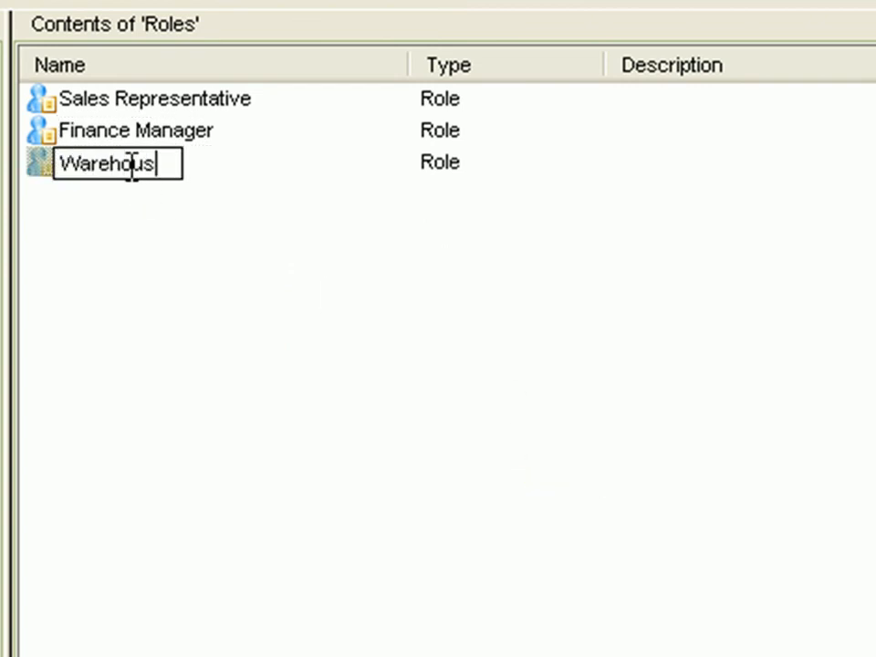
type("tor")
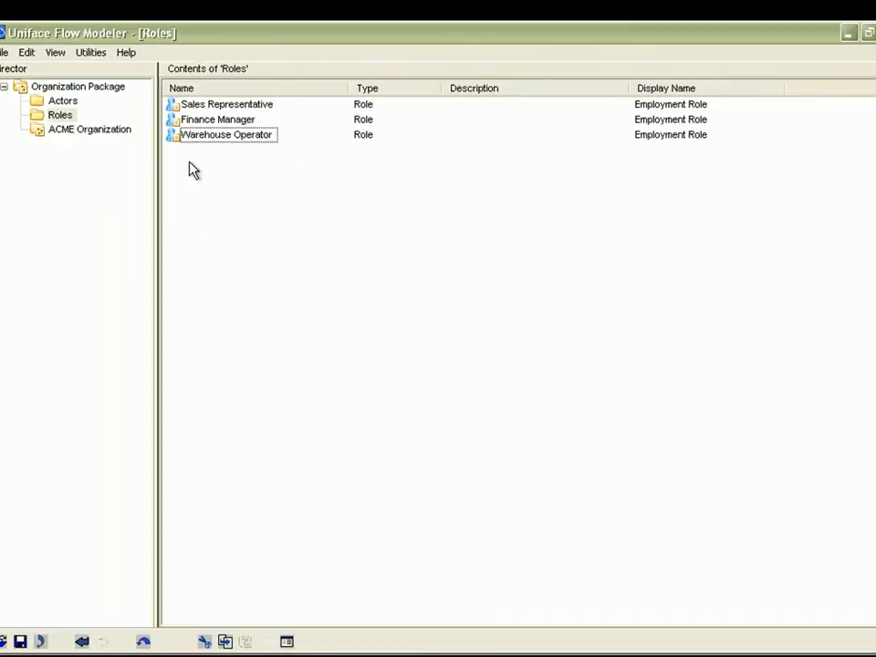
Open the Actors package and create a first actor there, named with the sales employee's first name.
left_click(81, 104)
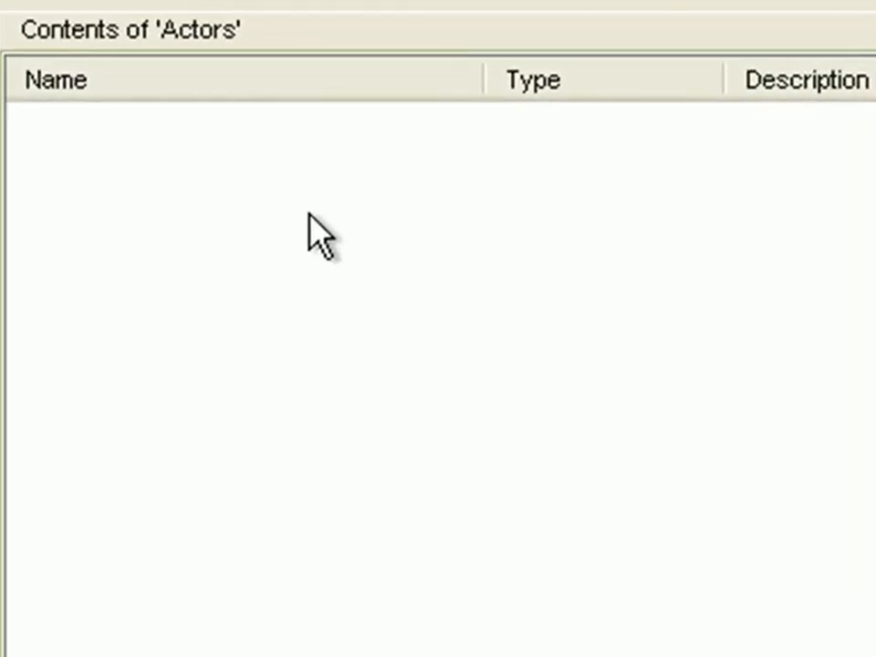
right_click(304, 197)
mouse_move(369, 216)
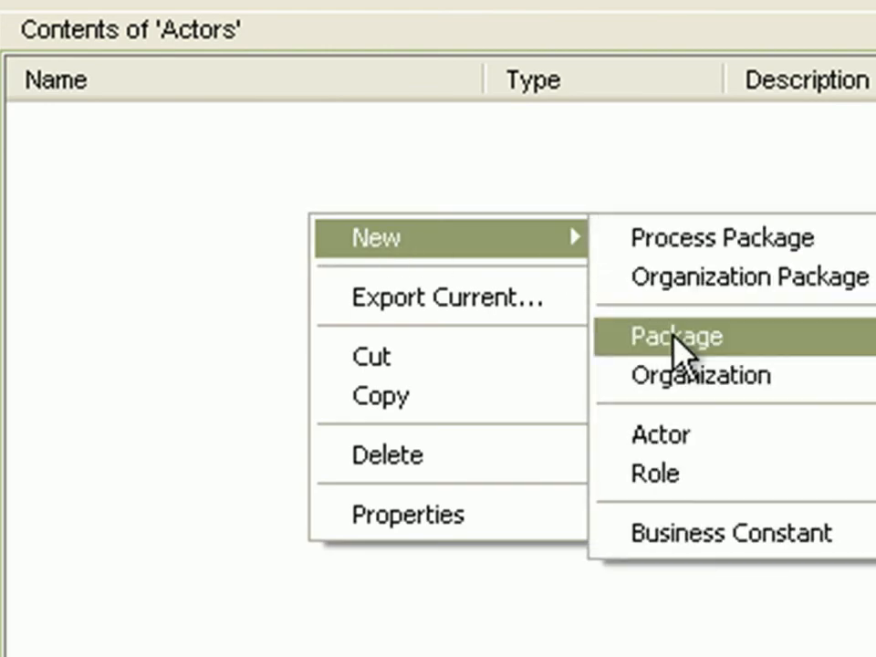
left_click(688, 443)
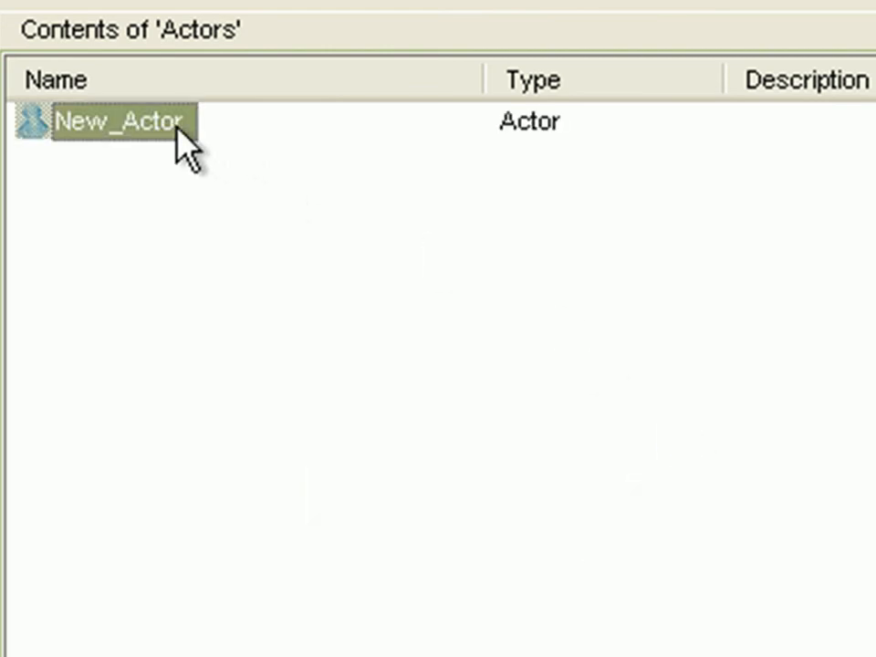
type("Bo")
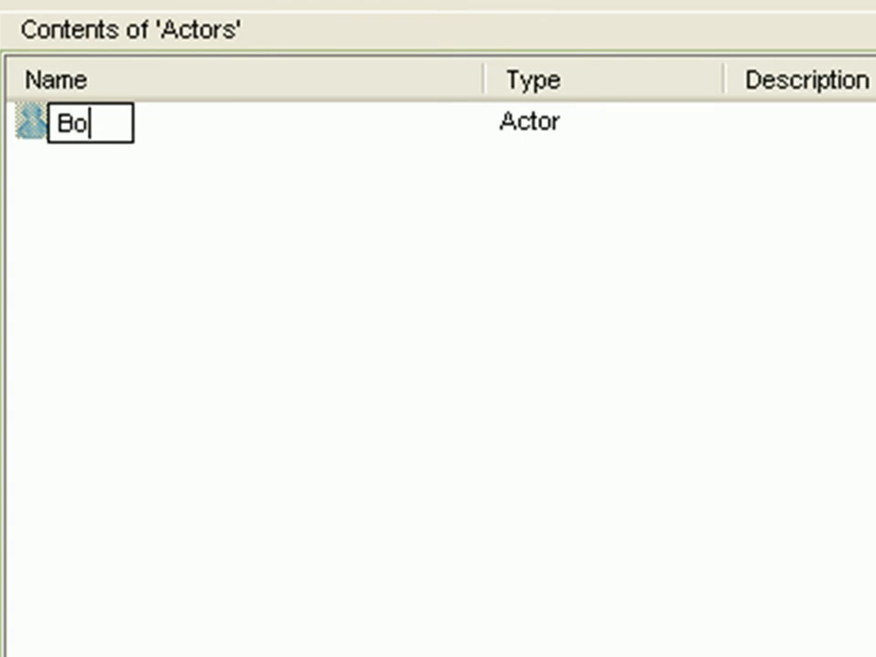
type("ris")
key("Return")
Create a second actor in the Actors package, named with the finance employee's first name.
right_click(199, 259)
mouse_move(304, 286)
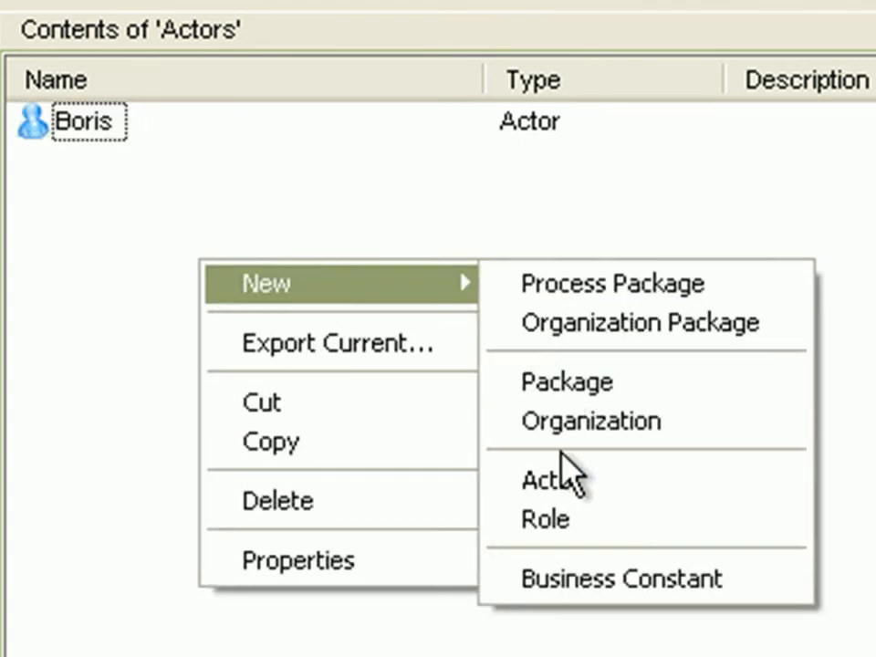
left_click(563, 480)
left_click(128, 162)
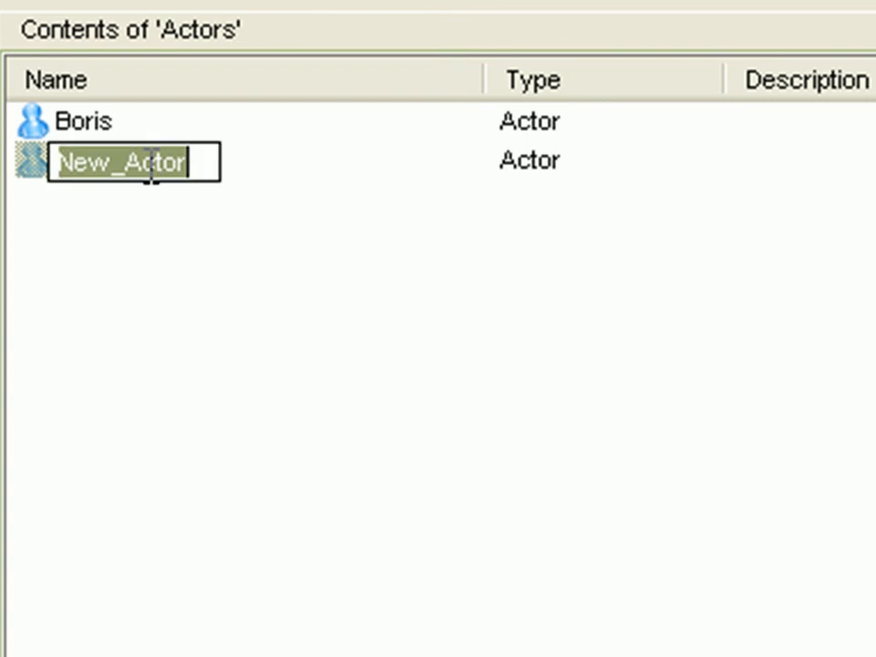
type("Dave")
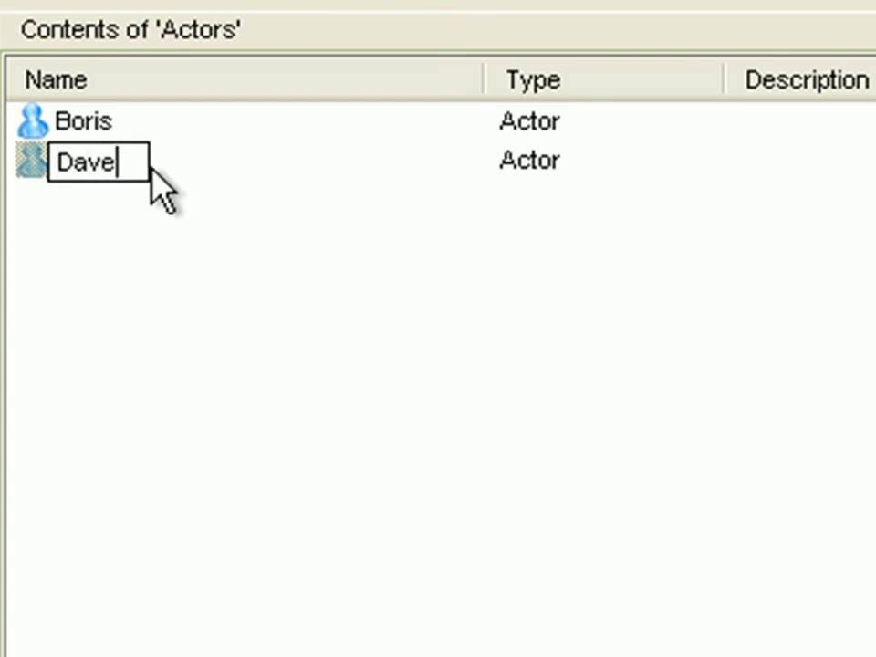
key("Return")
Create a third actor in the Actors package, named with another employee's capitalized first name.
right_click(180, 232)
mouse_move(183, 237)
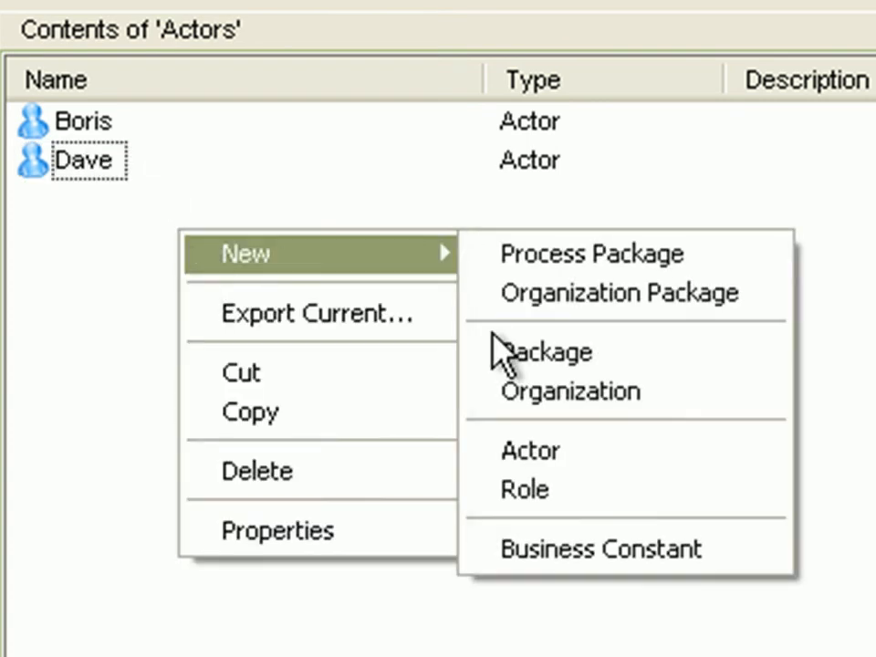
left_click(509, 453)
left_click(90, 200)
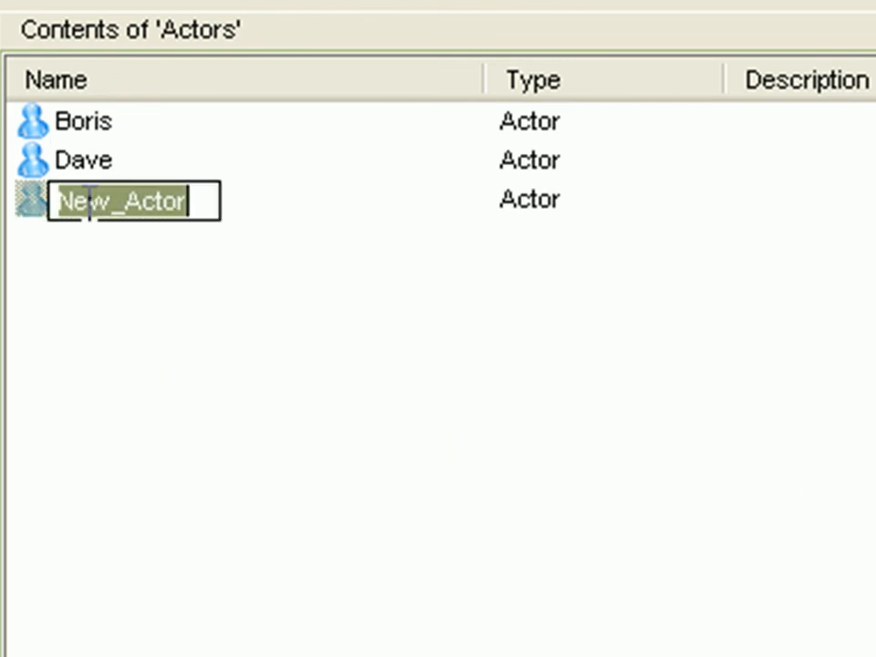
type("jim")
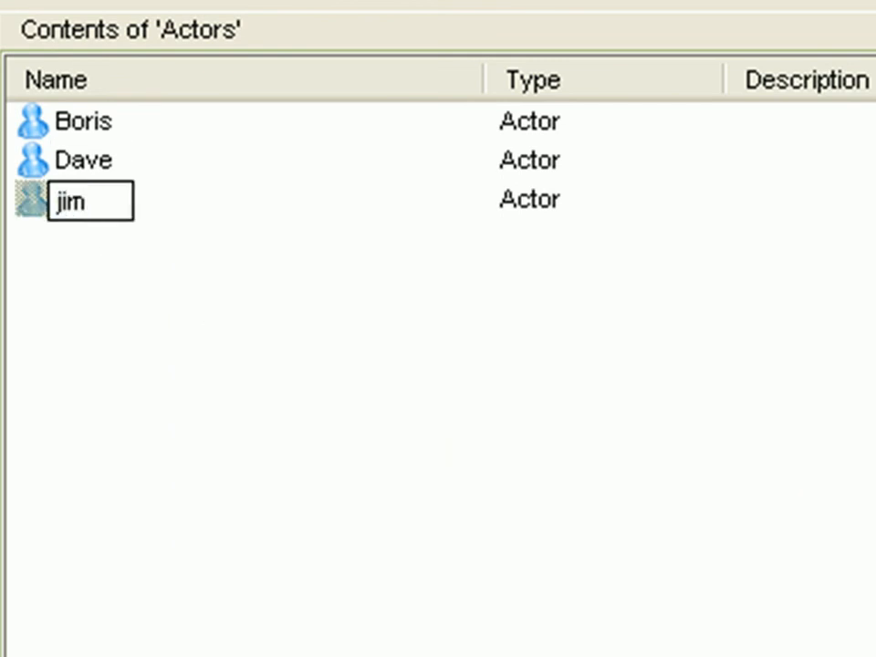
key("BackSpace")
key("BackSpace")
key("BackSpace")
type("Jim")
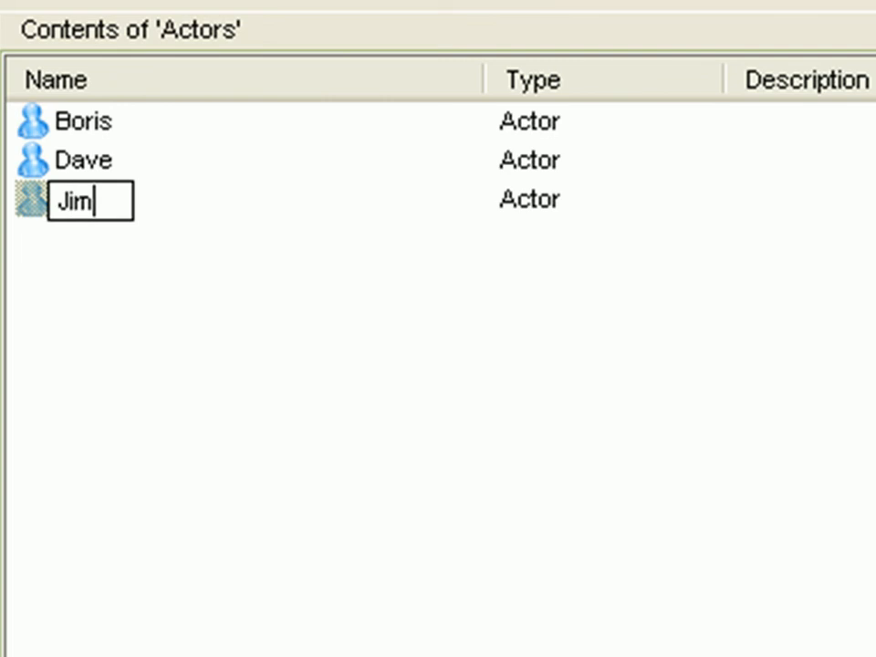
key("Return")
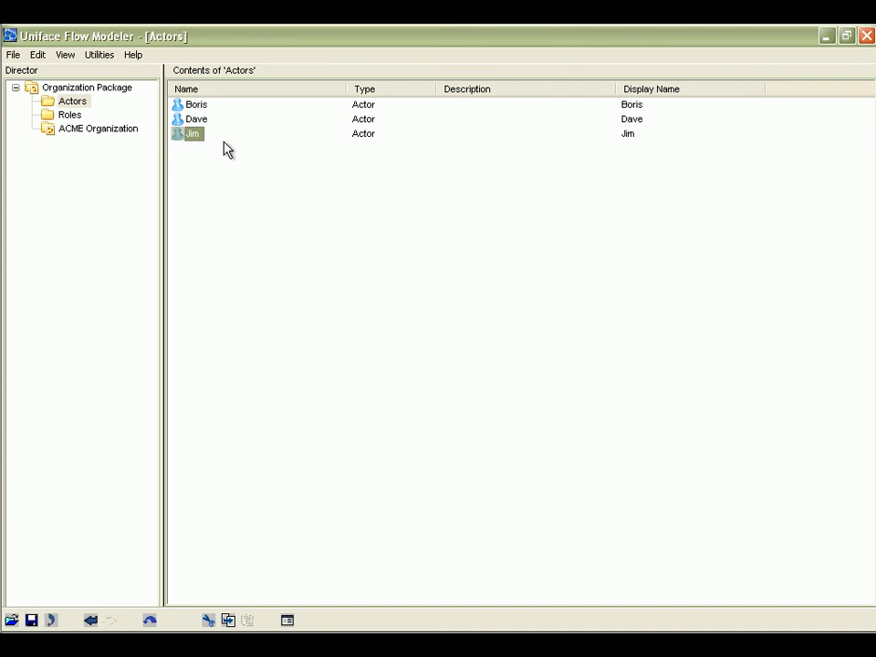
Open the ACME Organization diagram and add a role entry to the Sales unit with the role Sales Representative.
left_click(83, 129)
double_click(407, 230)
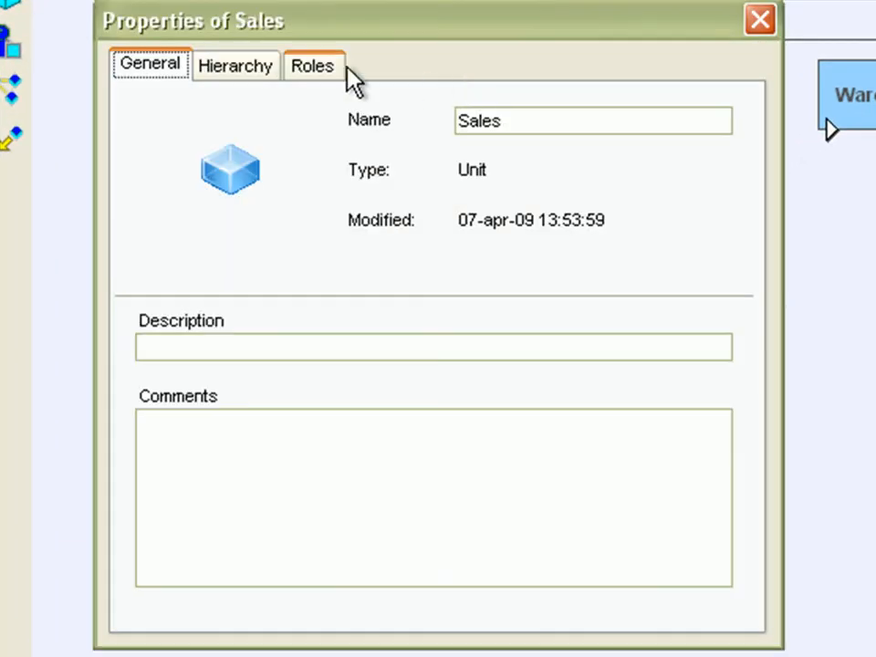
left_click(308, 72)
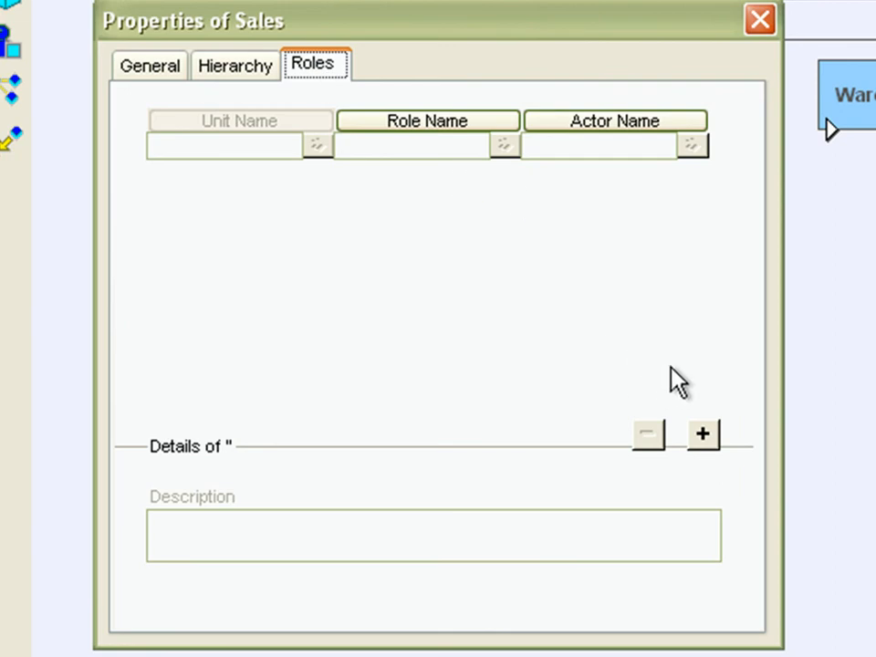
left_click(705, 436)
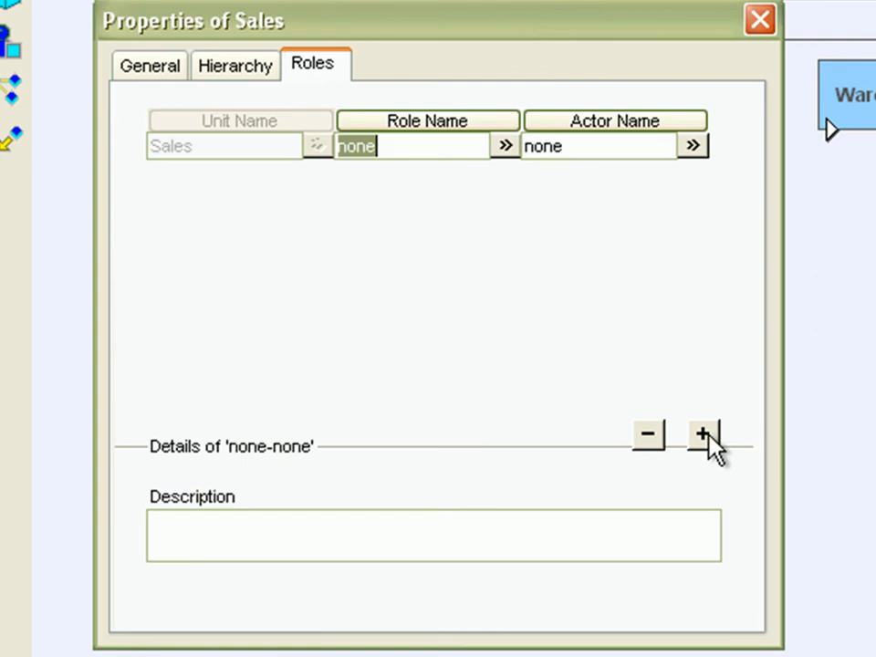
left_click(503, 149)
double_click(500, 148)
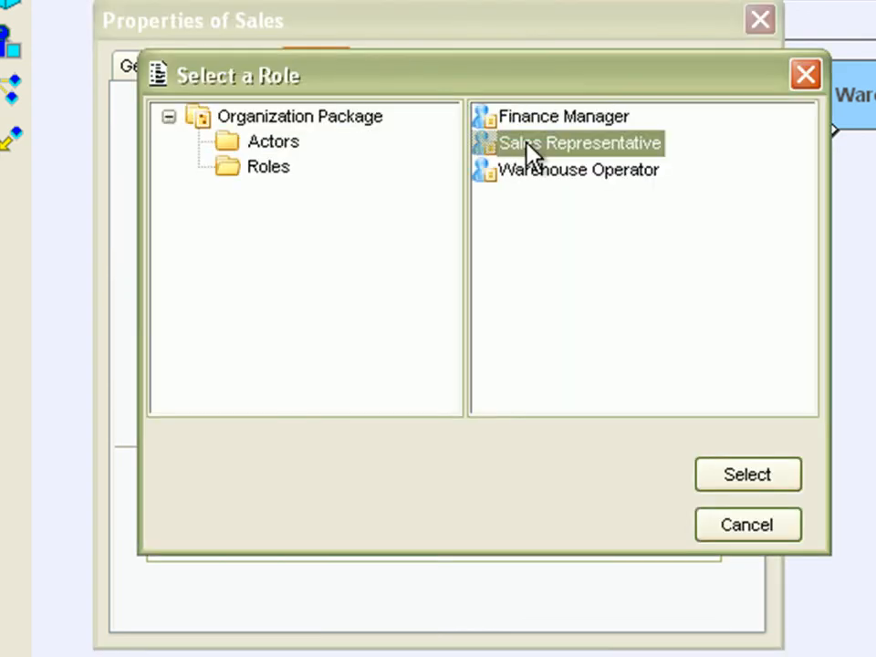
double_click(528, 144)
Assign the first actor from the Actors package to the Sales Representative entry and close the Sales properties.
left_click(693, 145)
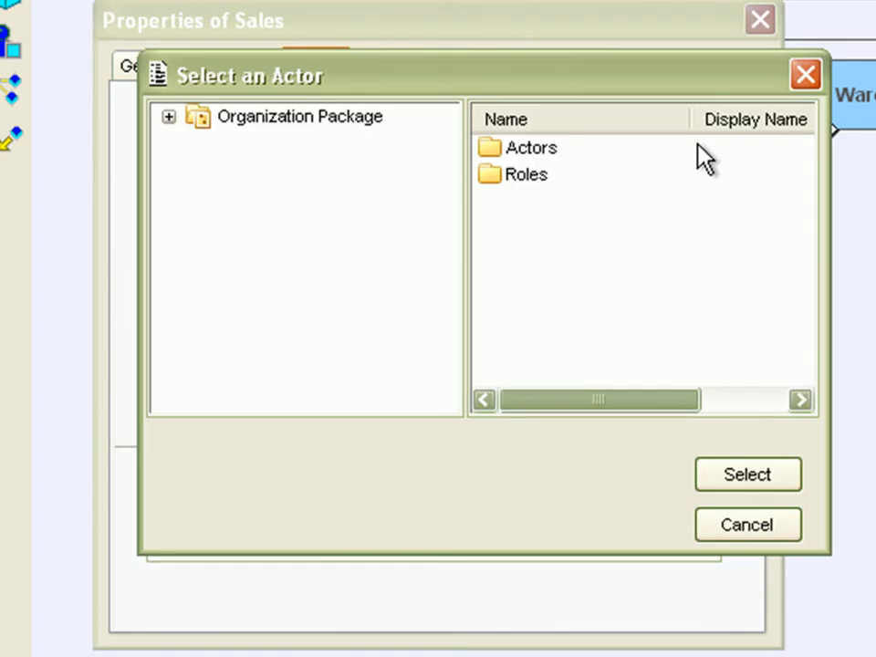
double_click(527, 148)
double_click(528, 148)
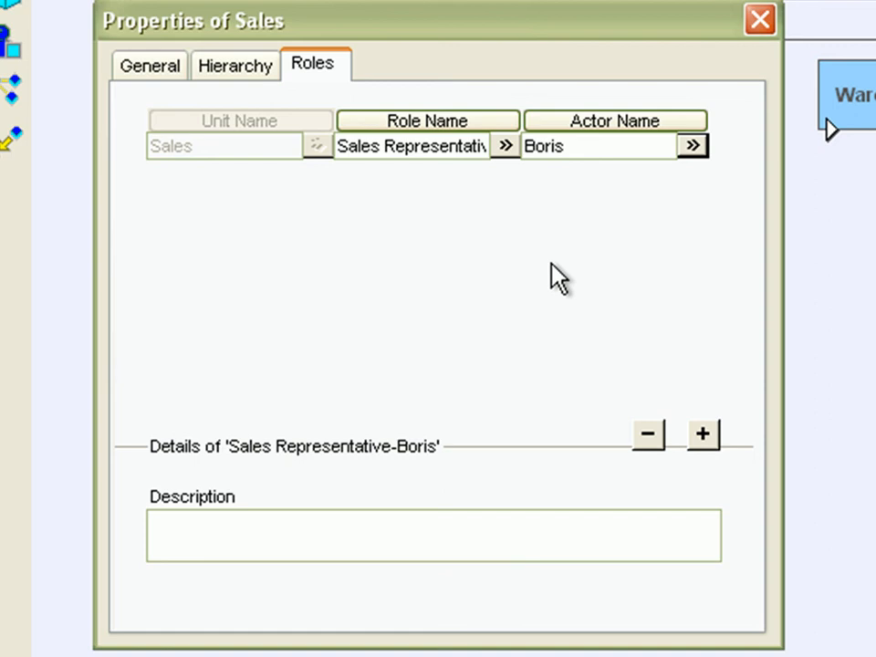
left_click(758, 20)
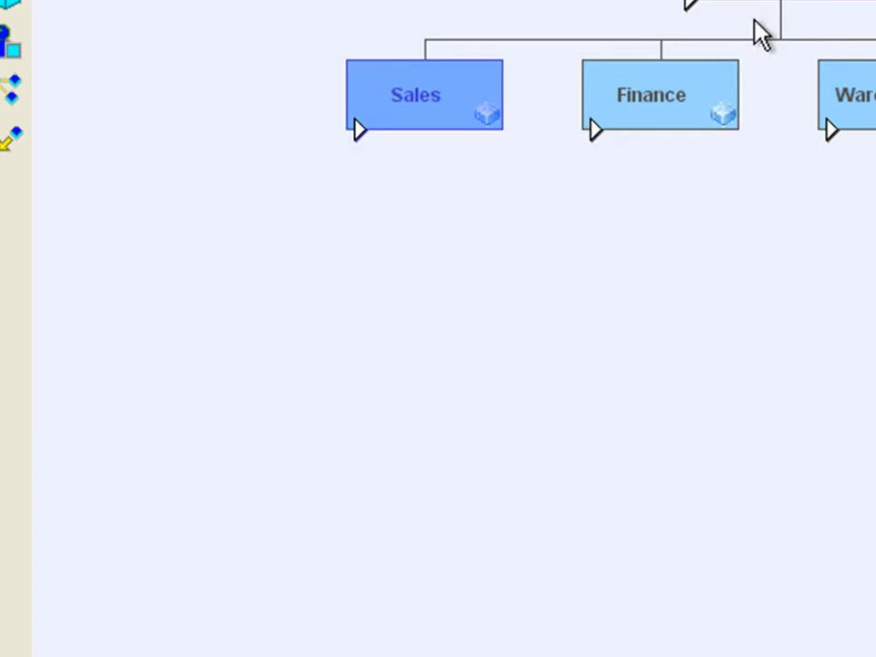
Add a role entry to the Finance unit's properties with the role Finance Manager.
double_click(718, 94)
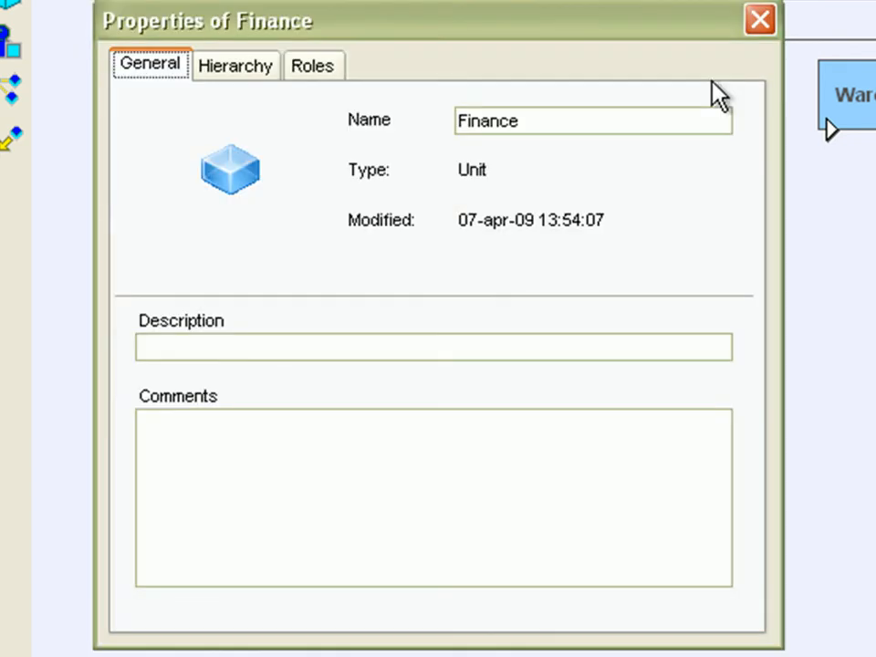
left_click(336, 73)
left_click(703, 435)
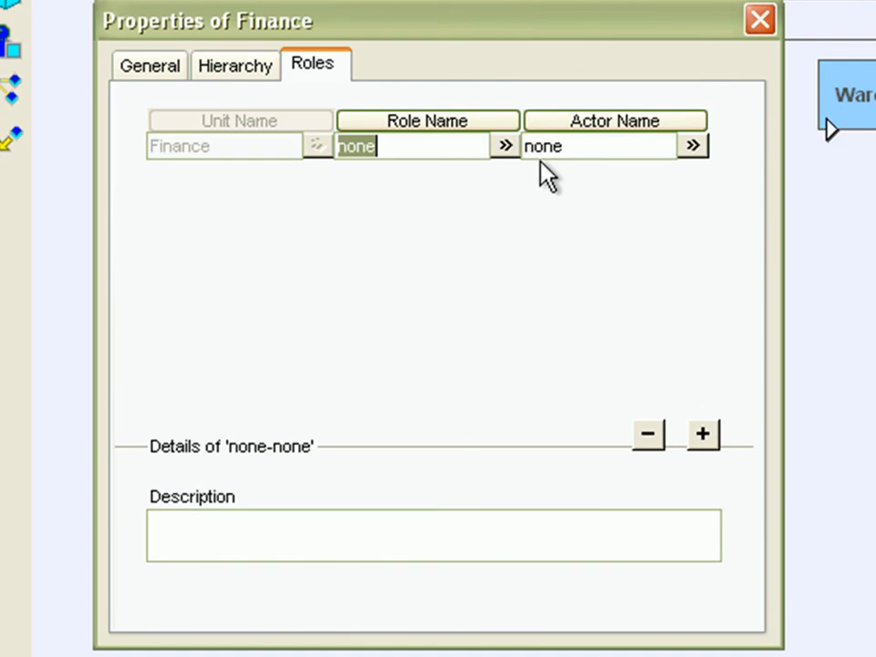
left_click(503, 147)
double_click(502, 146)
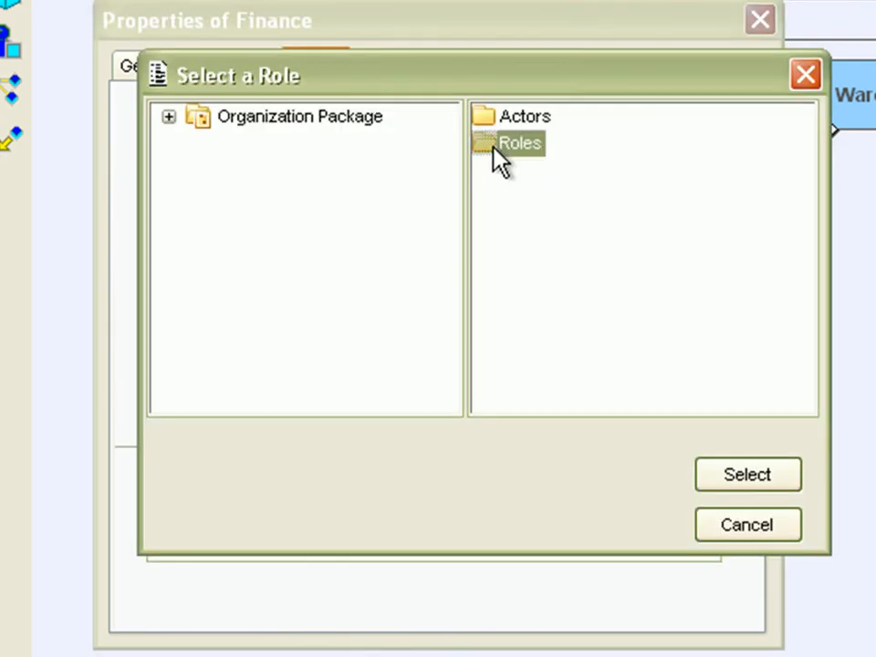
double_click(520, 119)
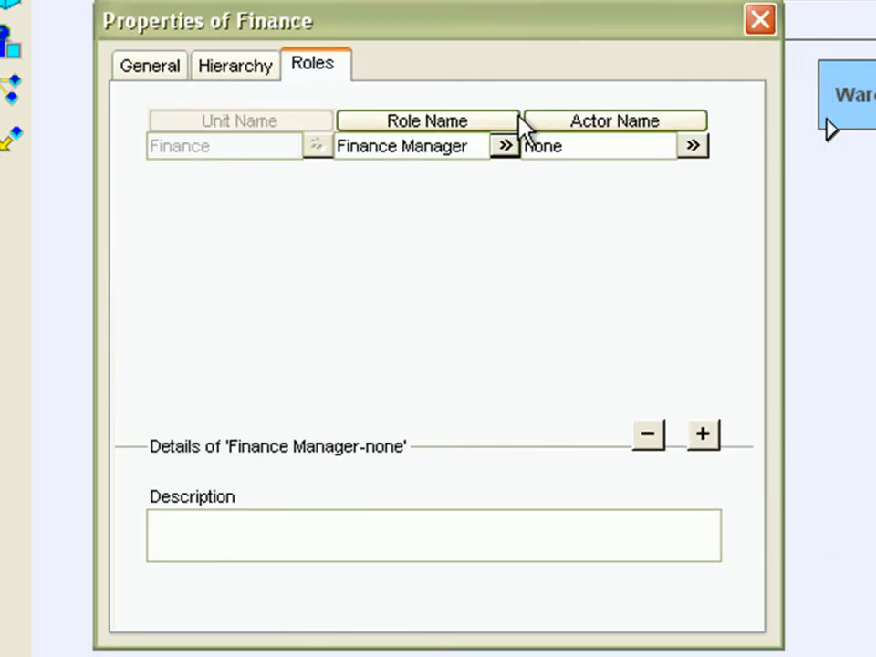
Assign the second actor from the Actors package to the Finance Manager entry and close the Finance properties.
left_click(692, 147)
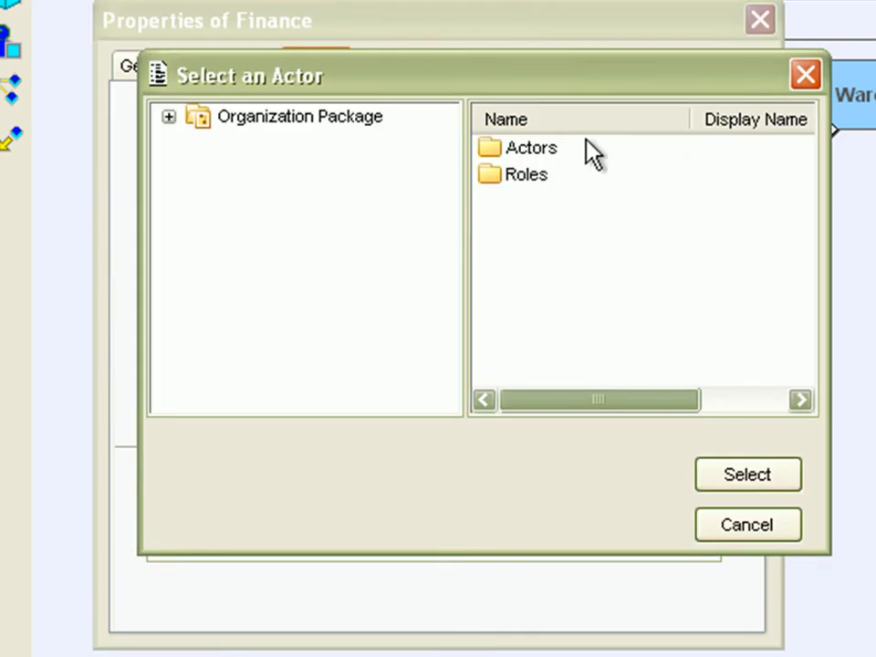
double_click(531, 149)
double_click(531, 173)
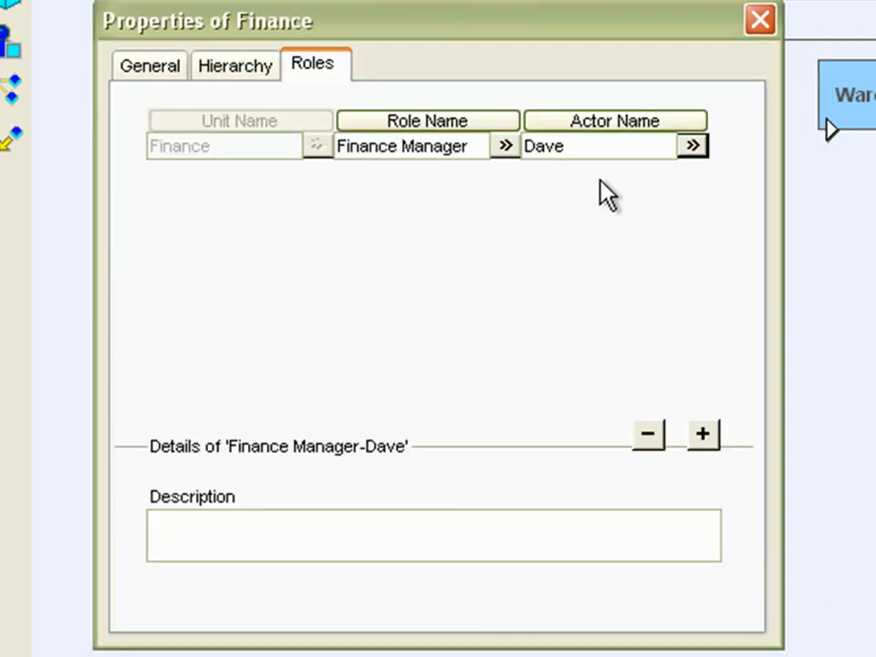
left_click(760, 22)
Add a role entry to the Warehouse unit's properties with the role Warehouse Operator.
double_click(867, 95)
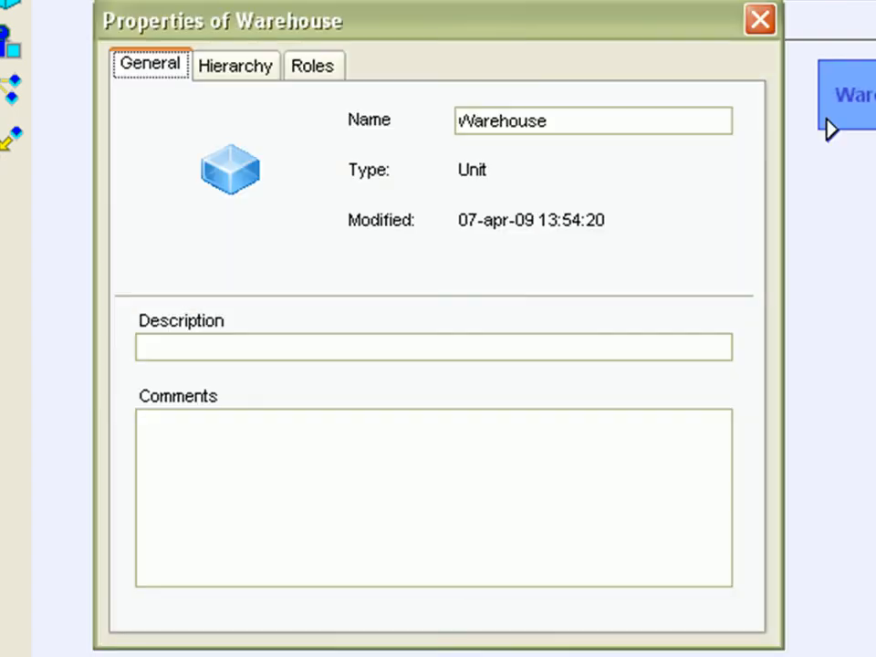
left_click(333, 68)
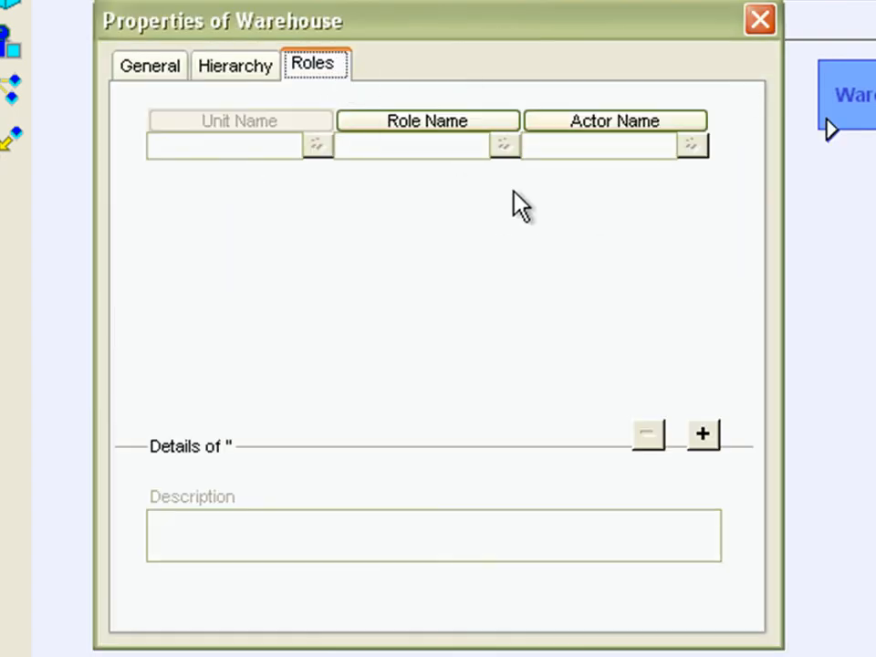
left_click(703, 436)
left_click(505, 146)
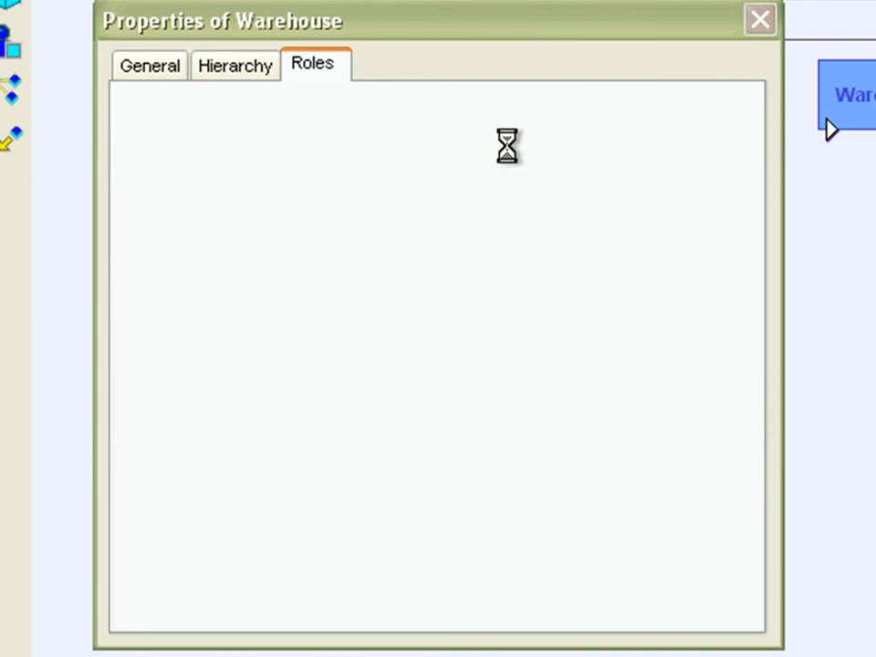
double_click(486, 153)
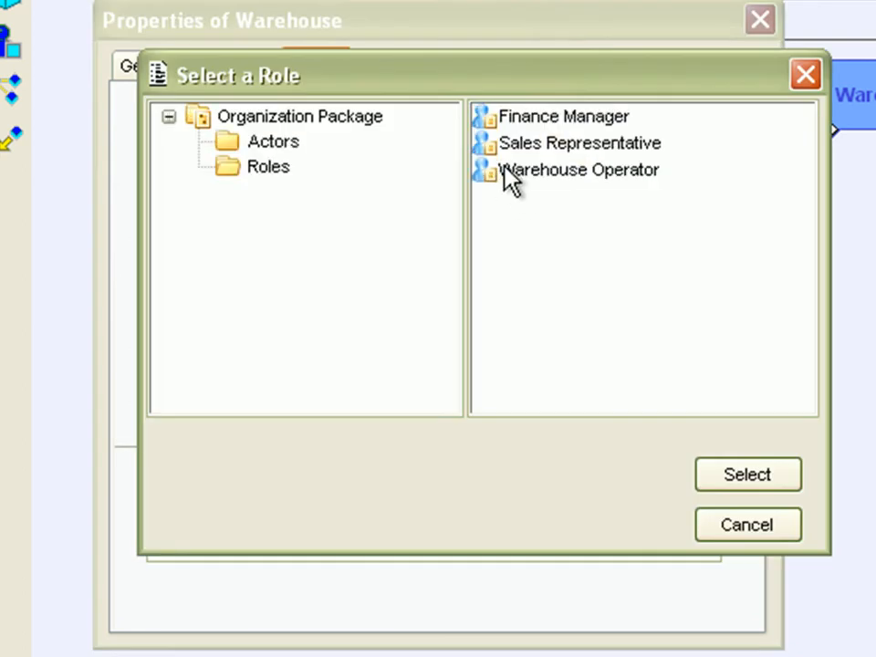
double_click(504, 173)
Assign the third actor from the Actors package to the Warehouse Operator entry and close the Warehouse properties.
left_click(694, 148)
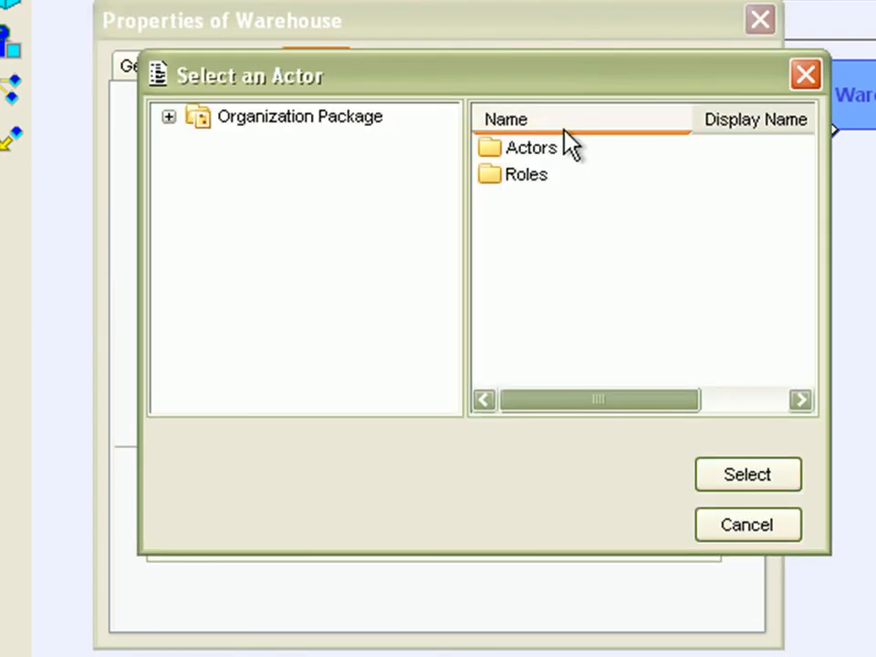
double_click(525, 148)
double_click(516, 202)
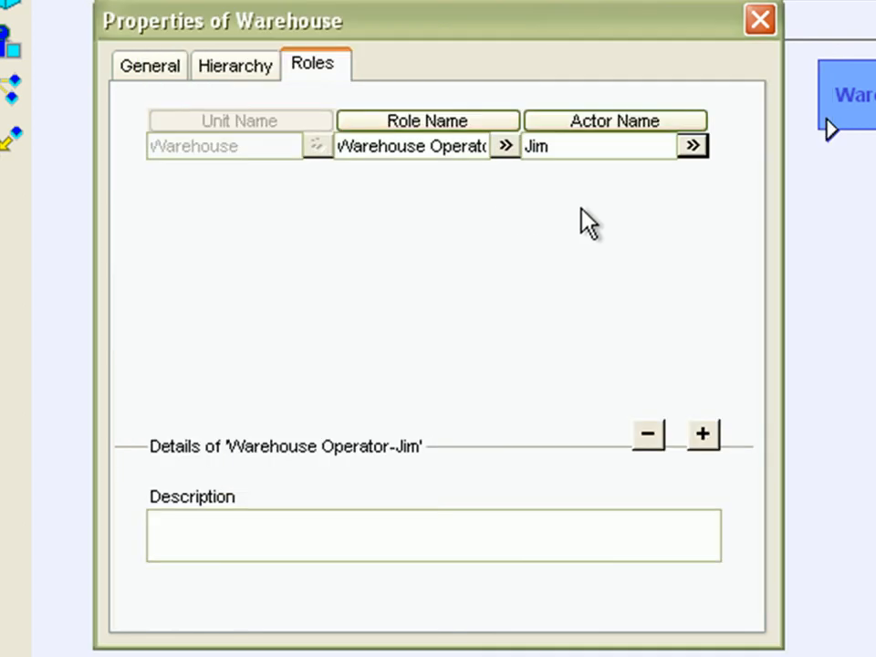
left_click(759, 20)
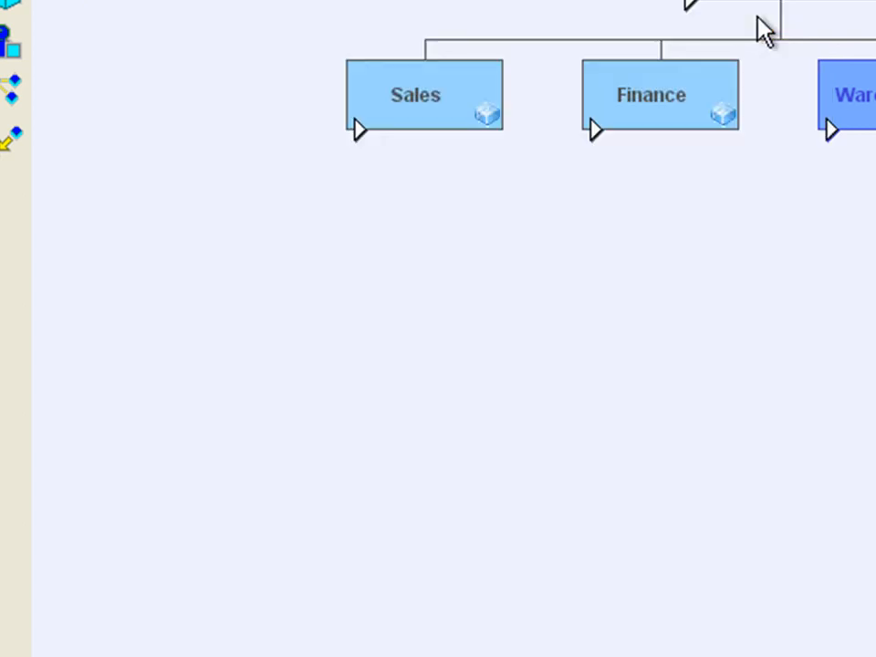